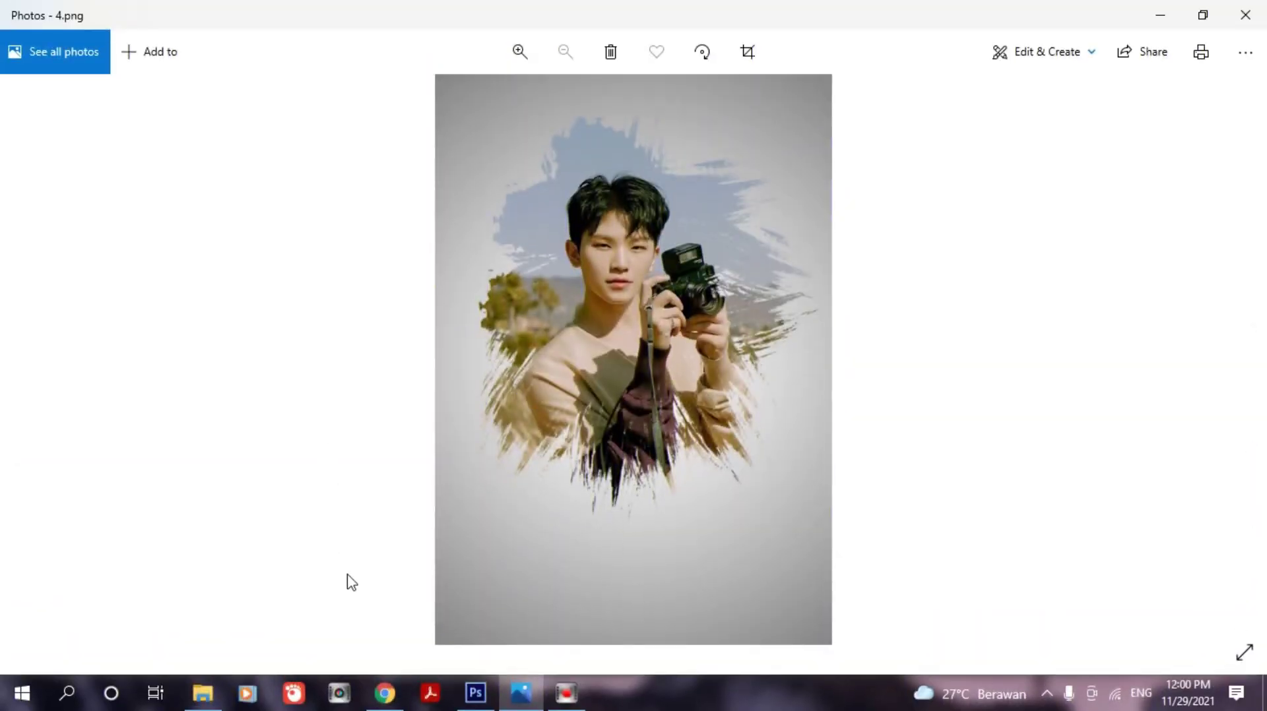
Leave the Photos preview of the finished ink-brush portrait and switch to Photoshop
left_click(475, 693)
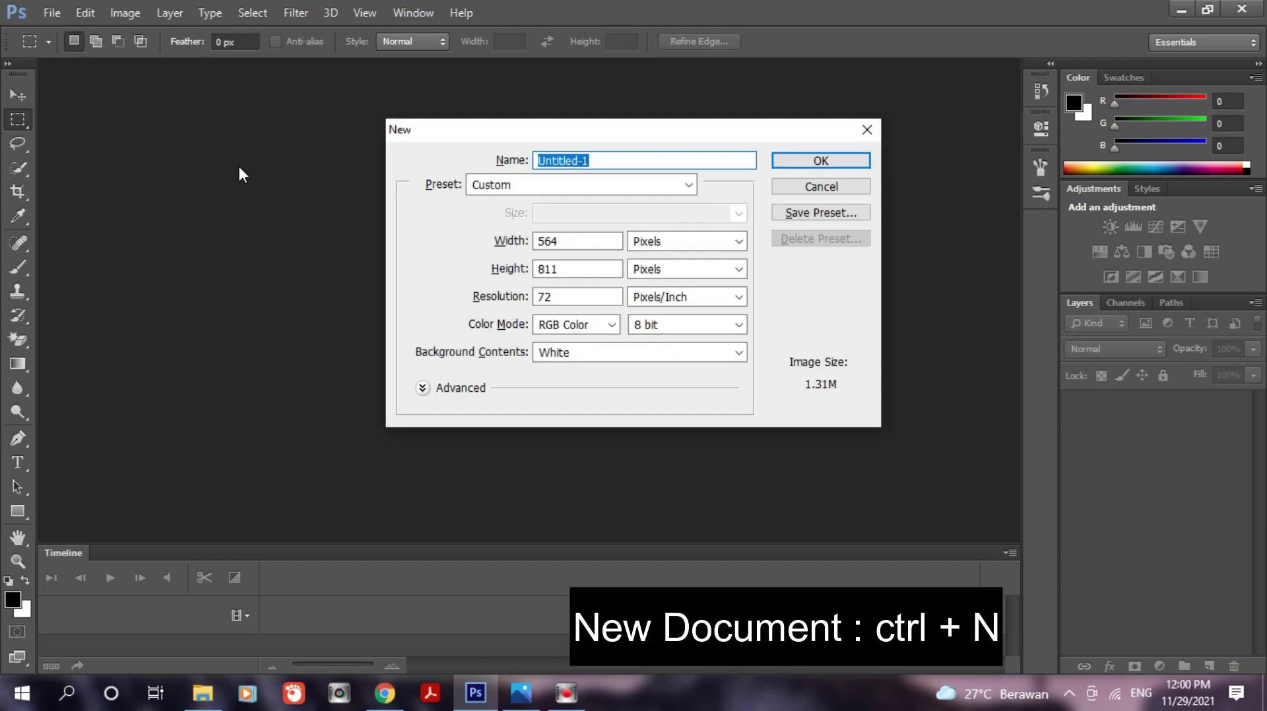
Create a new document with width 2560 and height 1440 pixels
double_click(565, 248)
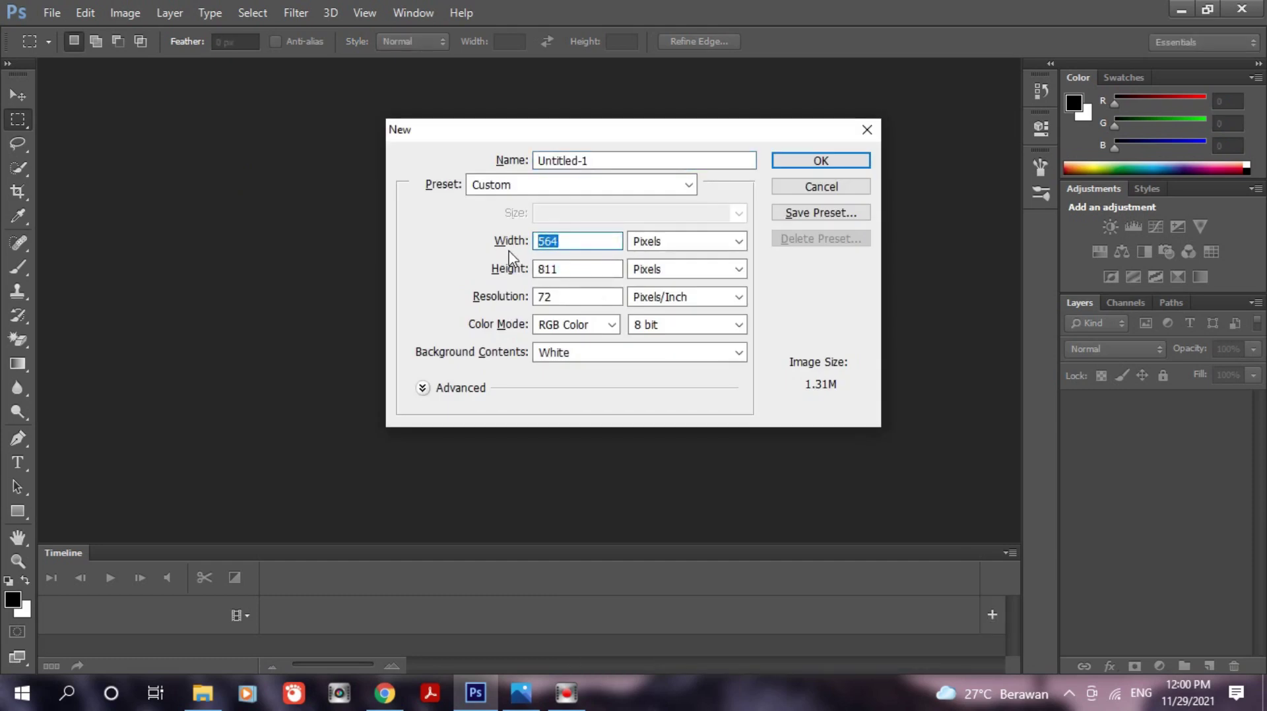
type("2560")
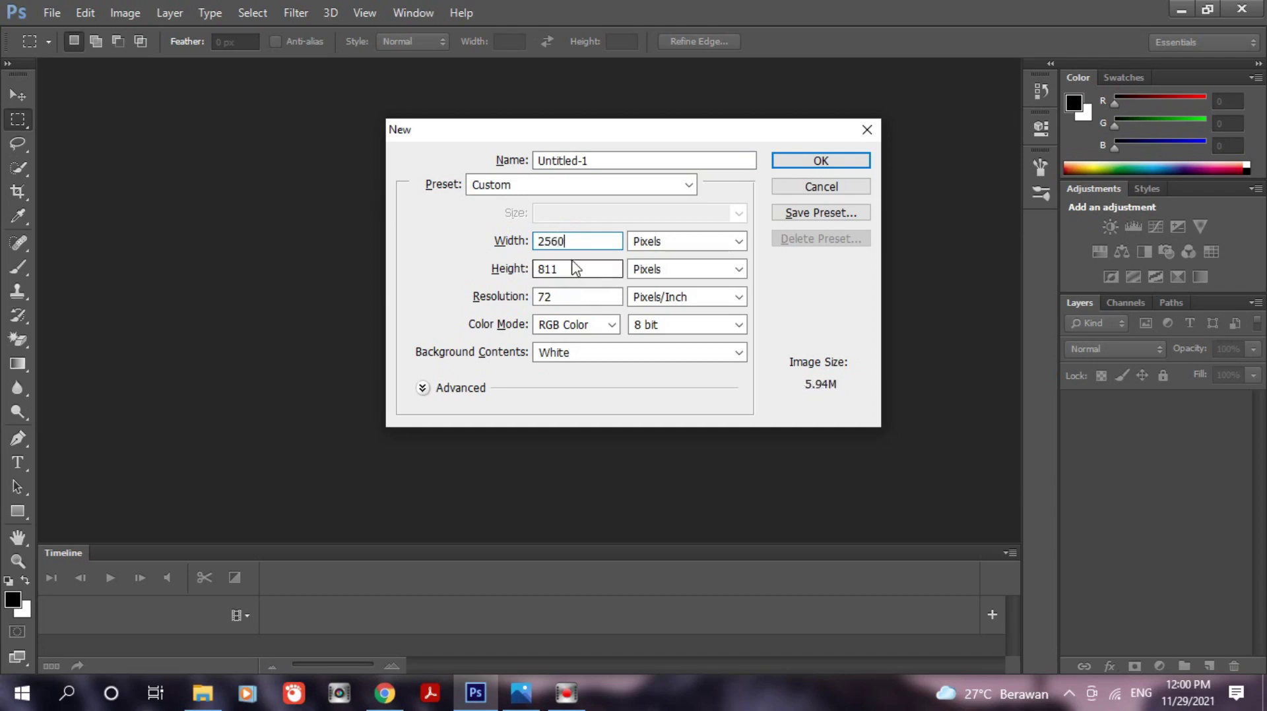
left_click(568, 269)
double_click(568, 269)
type("144")
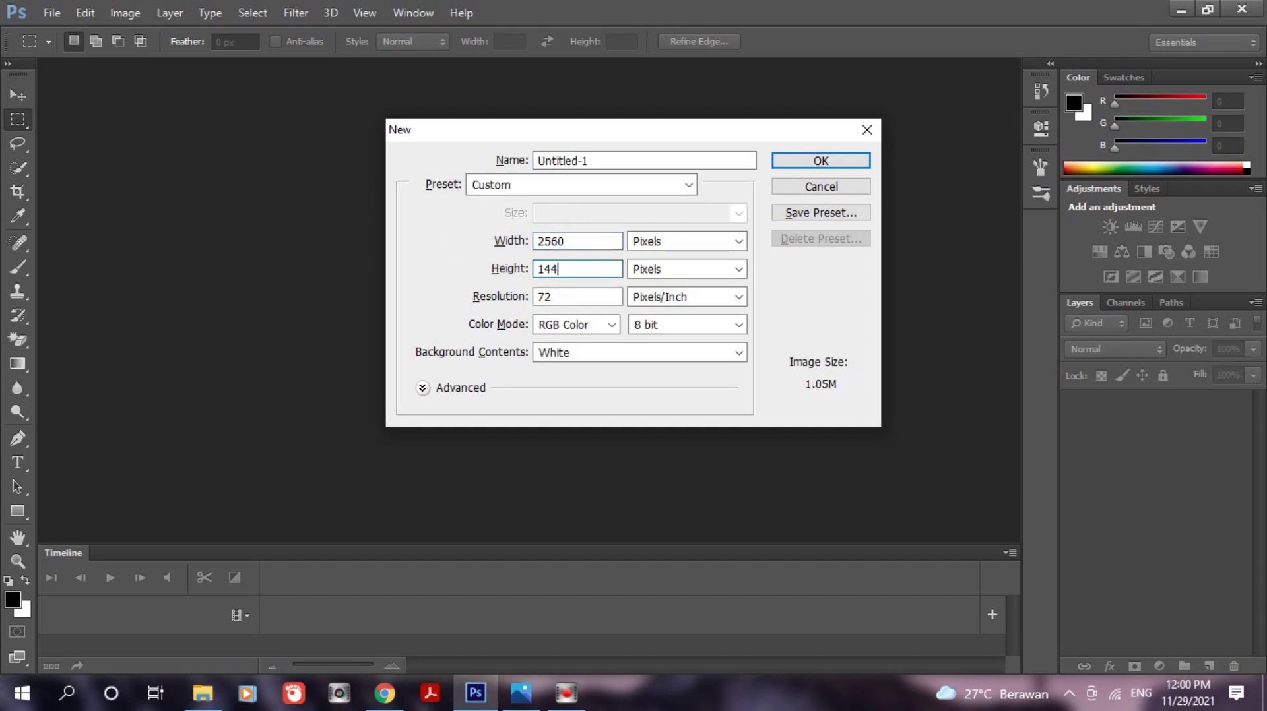
type("0")
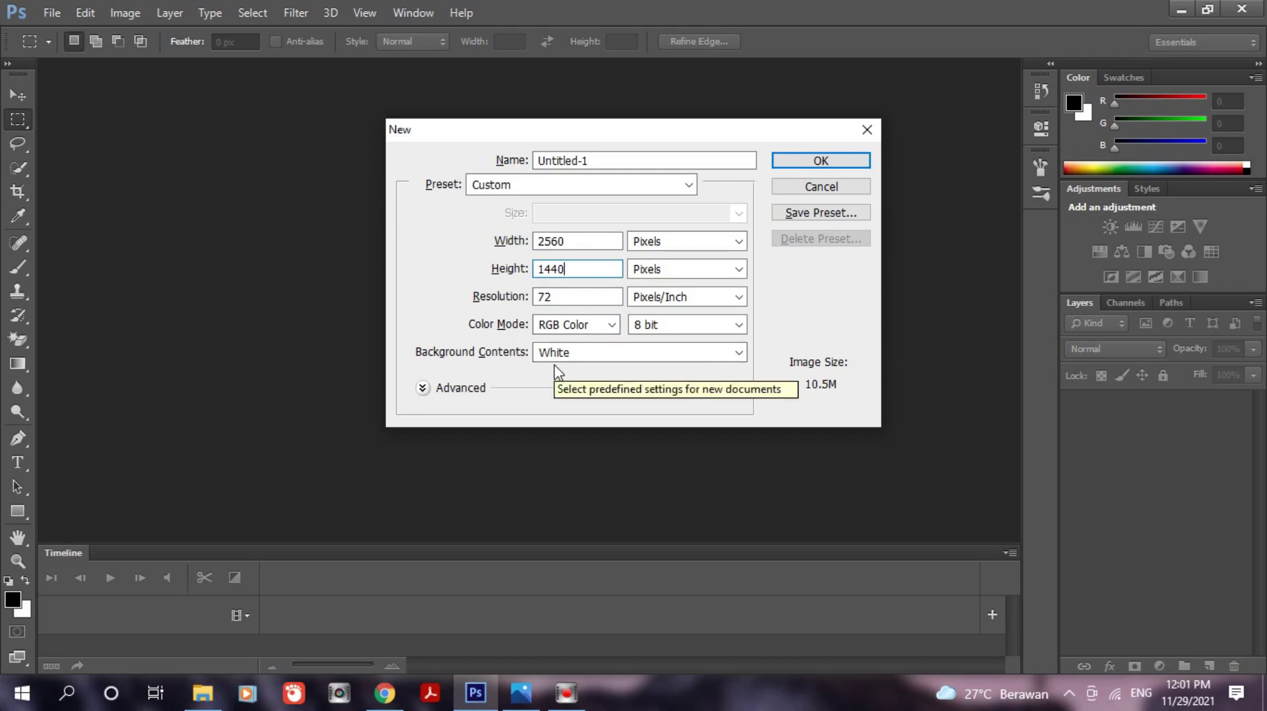
left_click(831, 162)
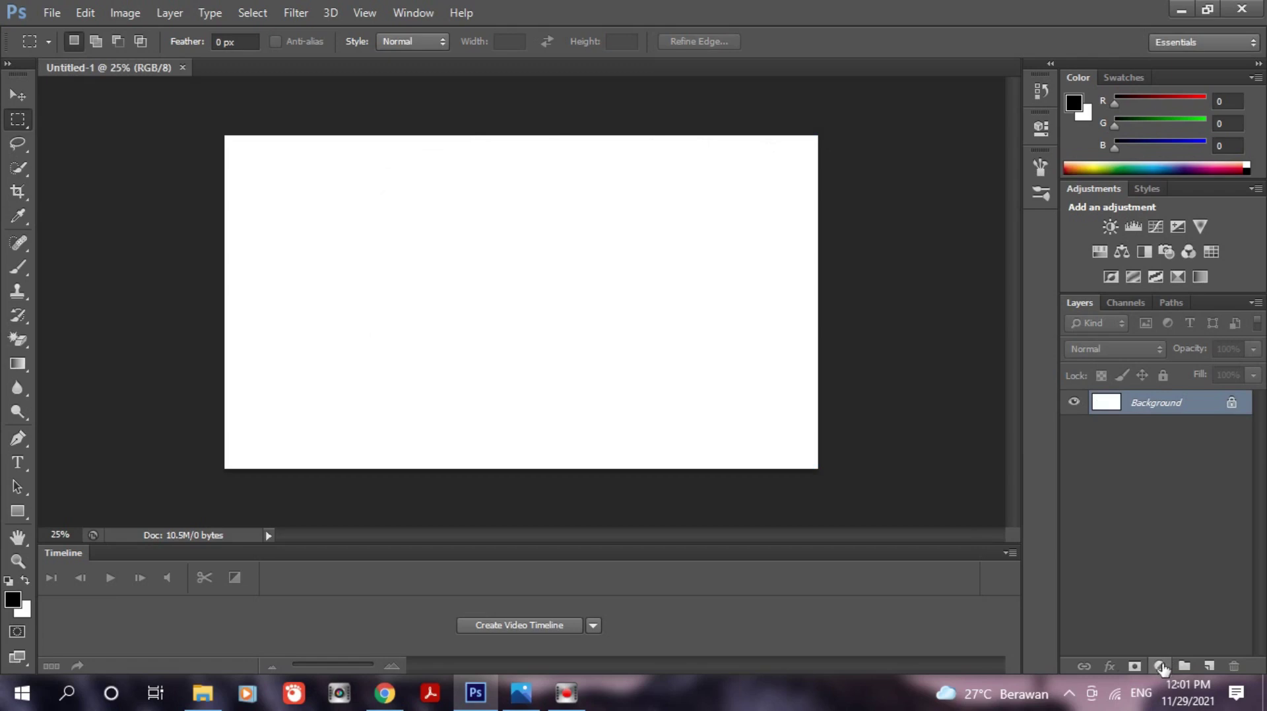
Add a Gradient Fill layer using the Black, White preset in Radial style
left_click(1160, 667)
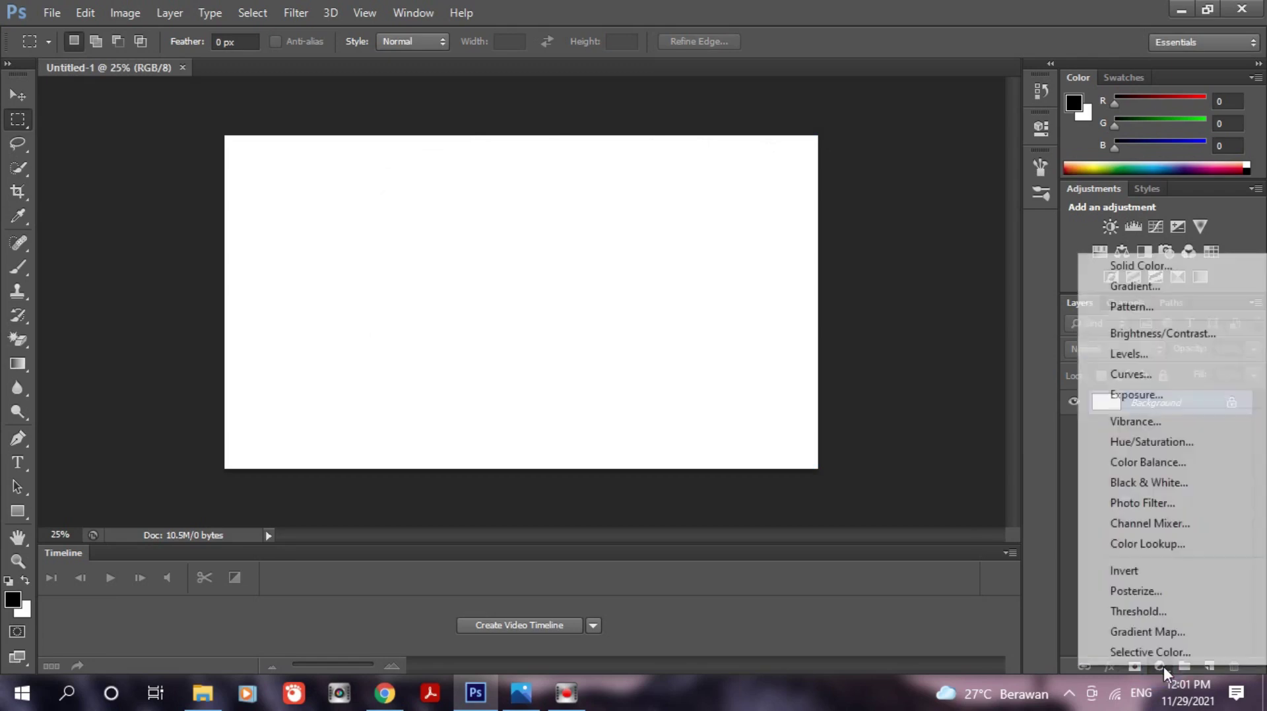
left_click(1144, 289)
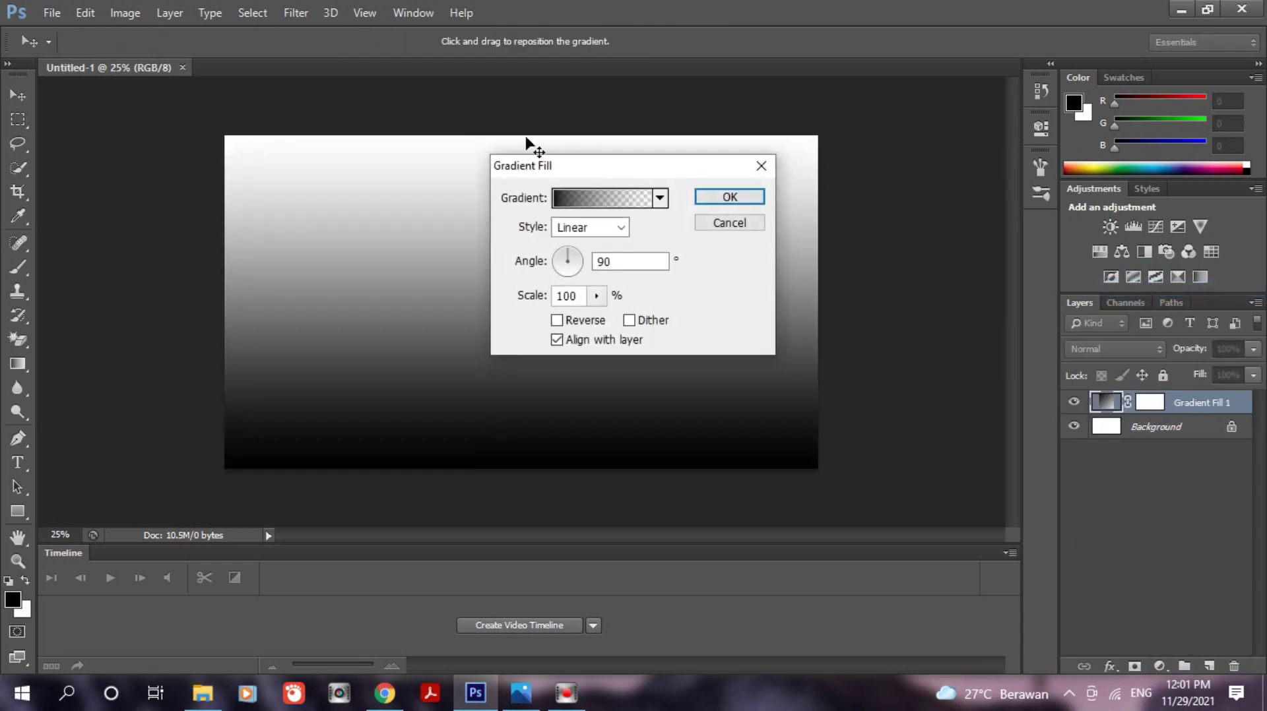
left_click(661, 198)
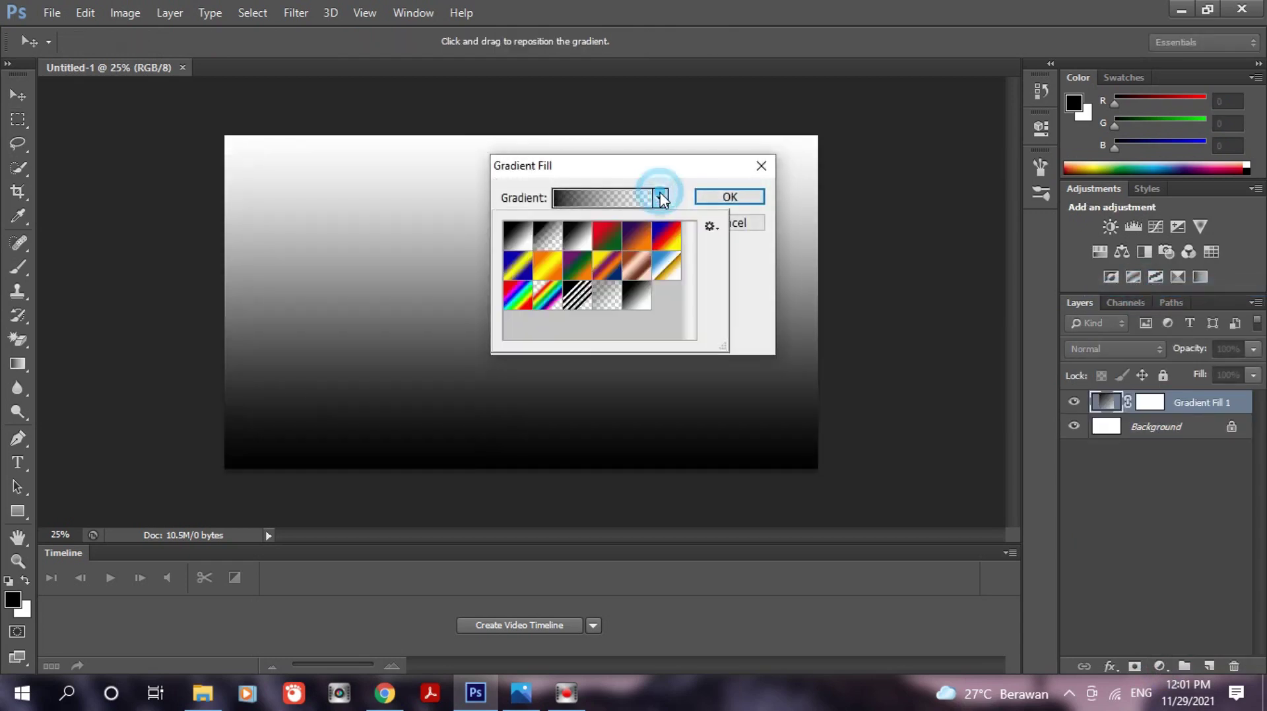
left_click(578, 245)
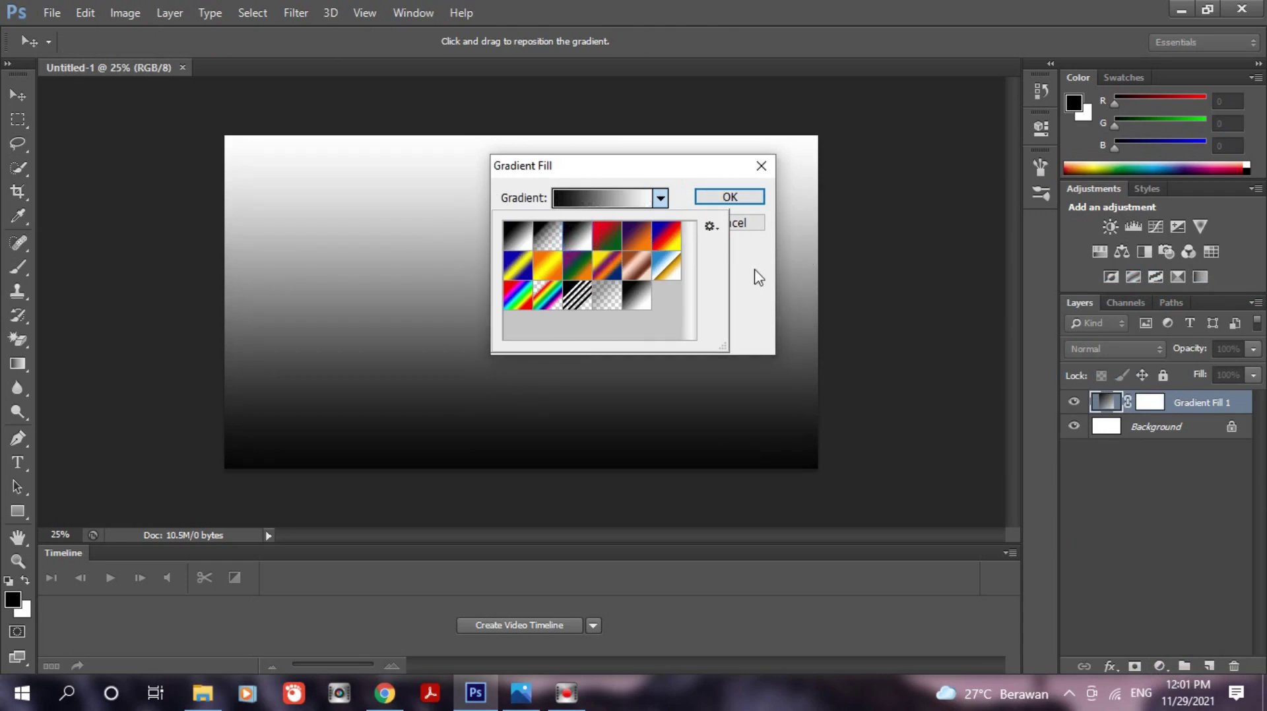
left_click(759, 276)
left_click(584, 234)
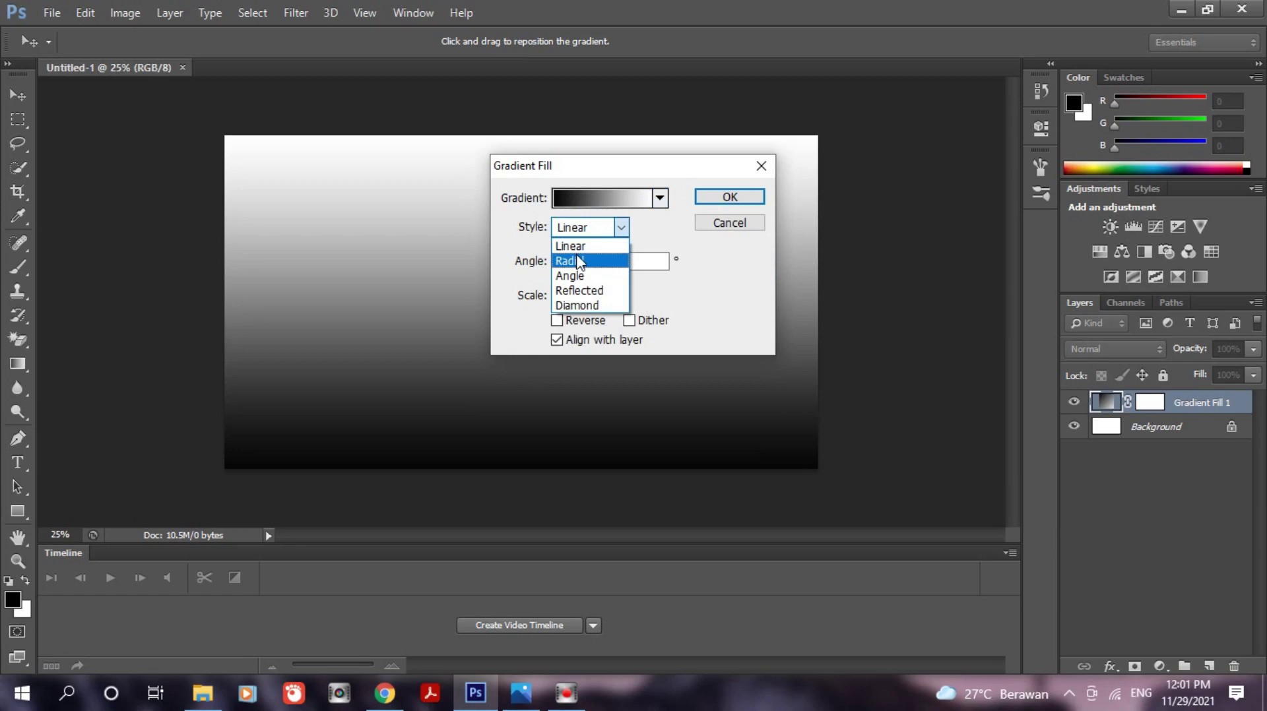
left_click(574, 260)
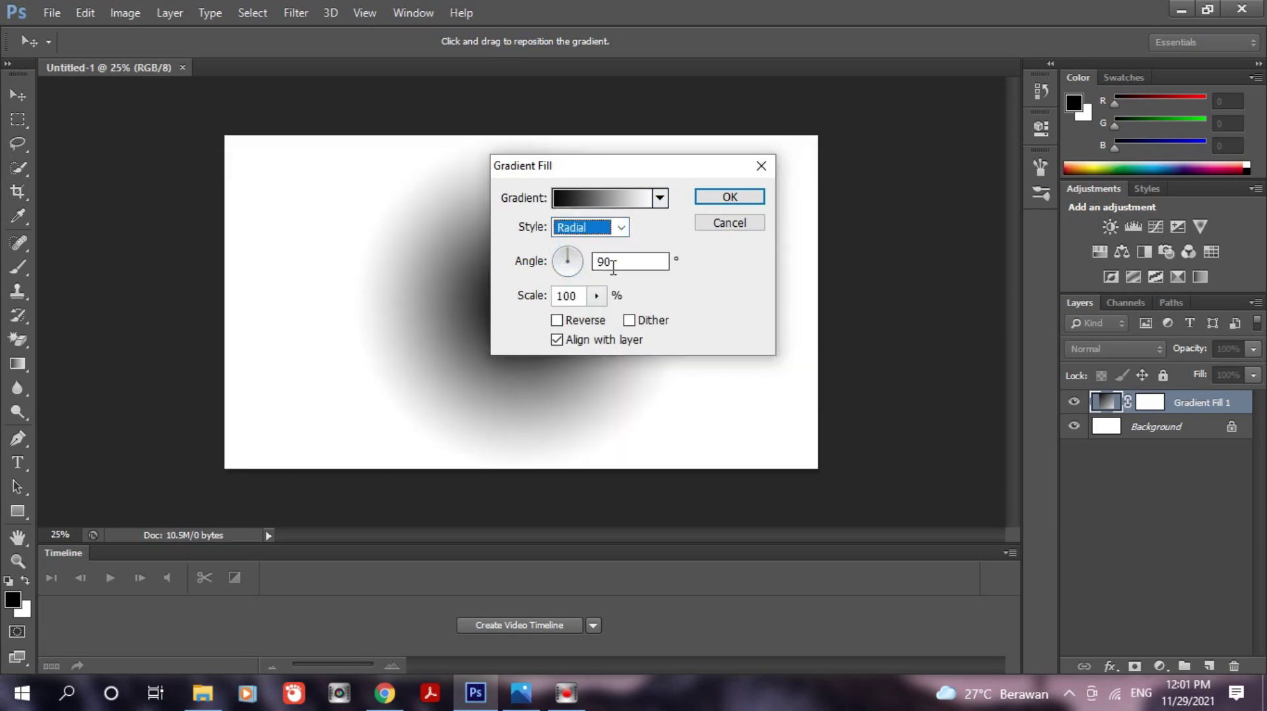
Reverse the gradient, set Scale to 250% and Angle to 45°, and apply it
left_click(557, 321)
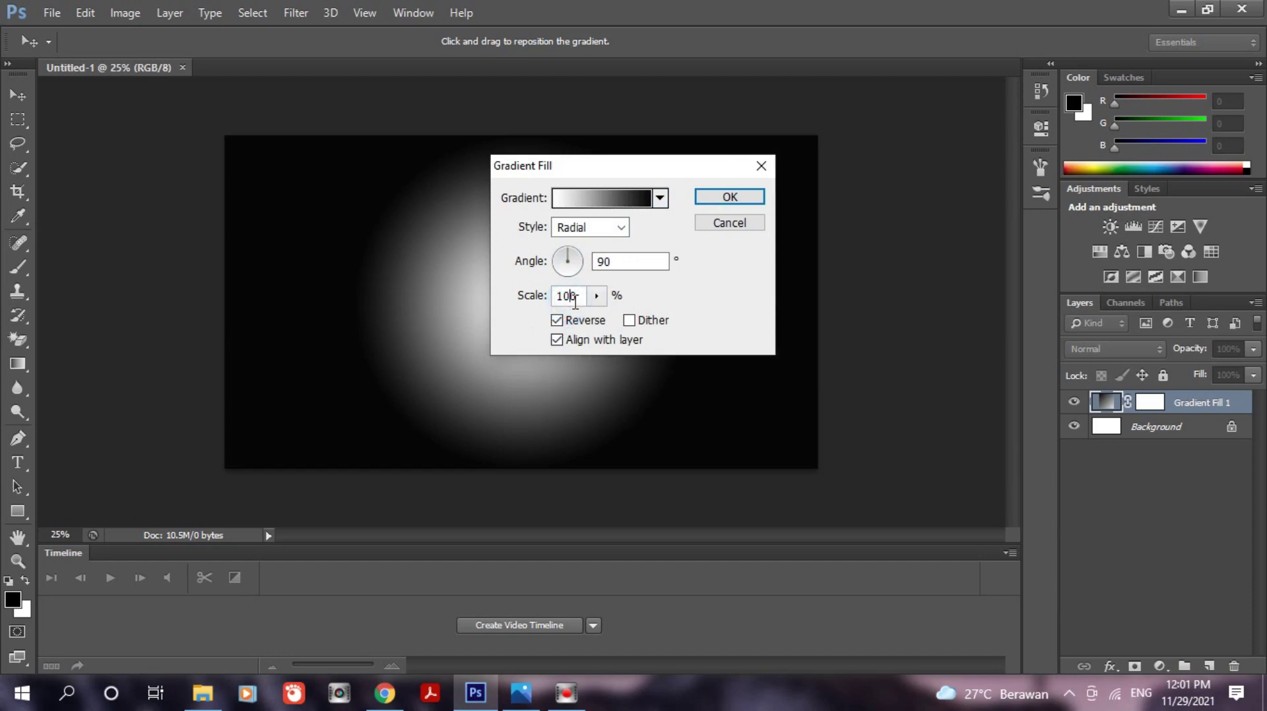
double_click(571, 297)
type("250")
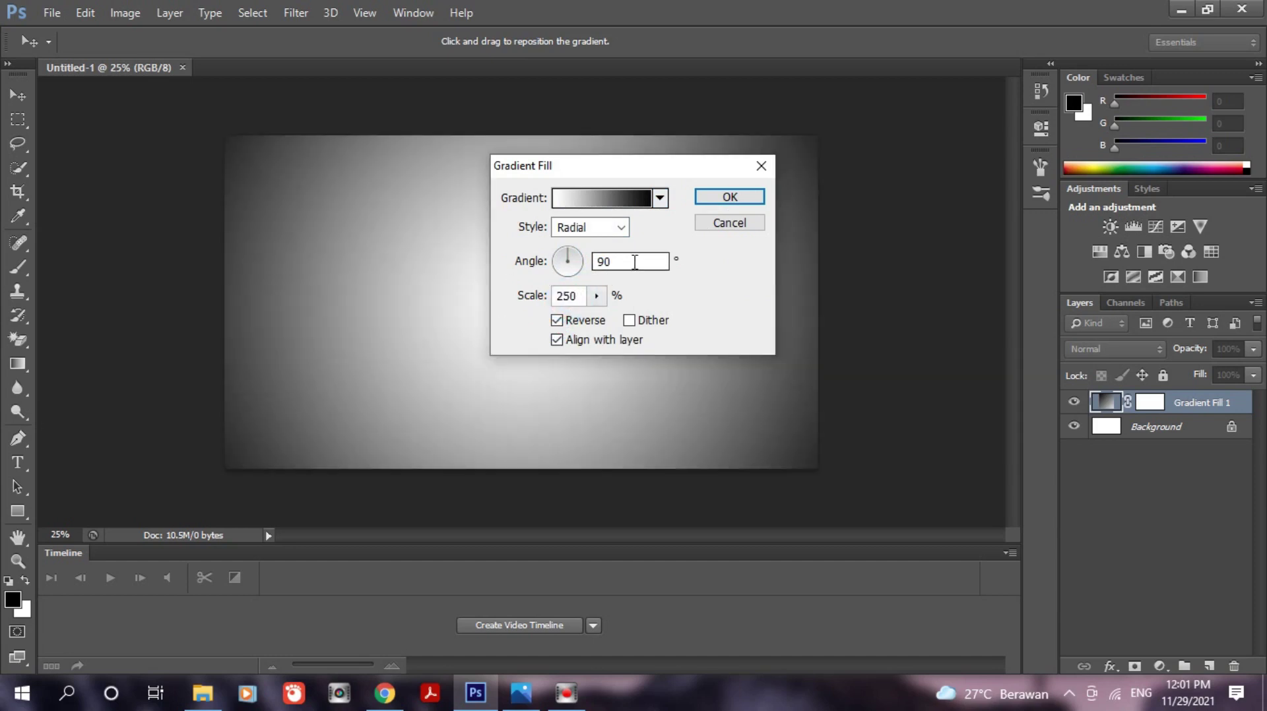
double_click(635, 262)
type("45")
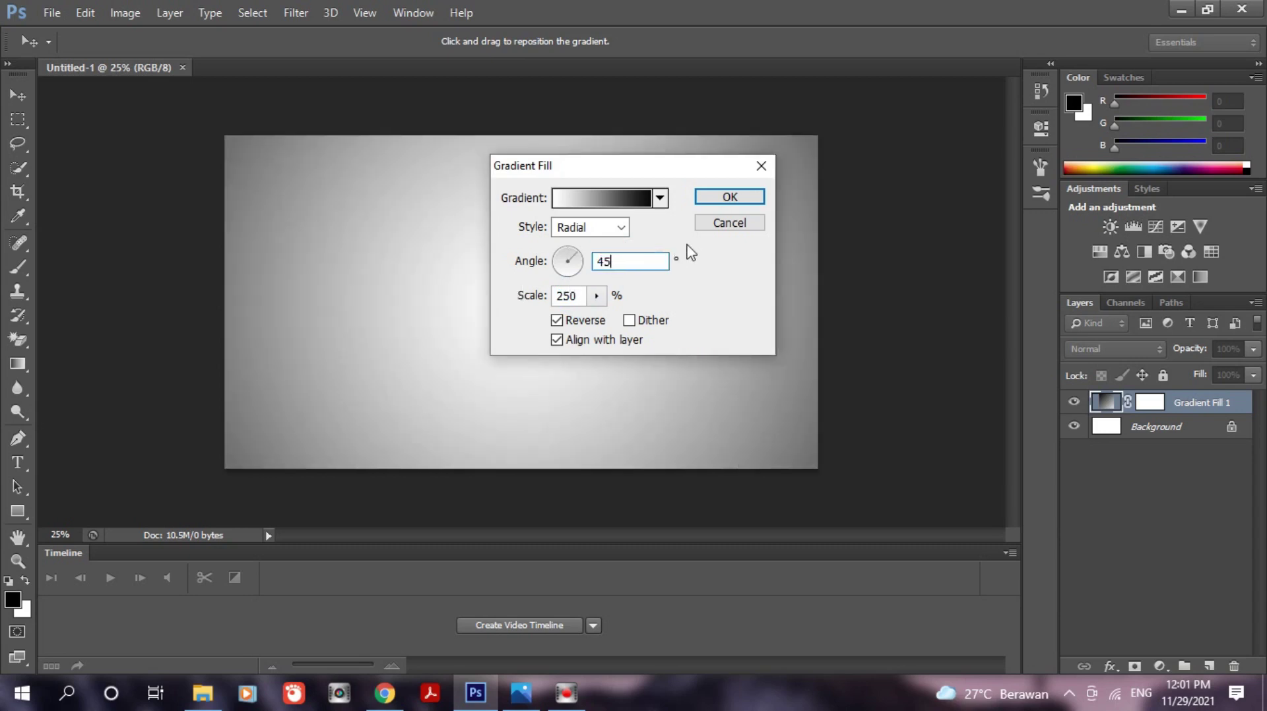
left_click(711, 198)
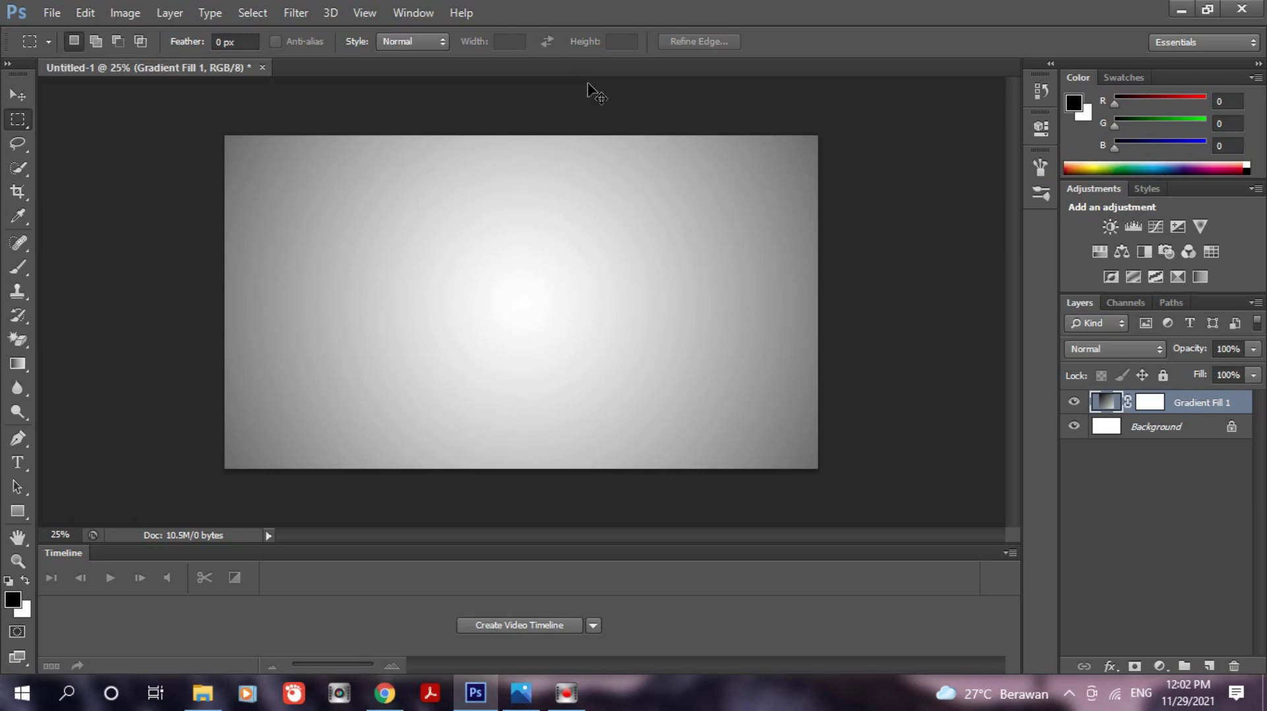
Open the man-with-camera photo from Downloads, select all of it, and return to Untitled-1
key("ctrl+o")
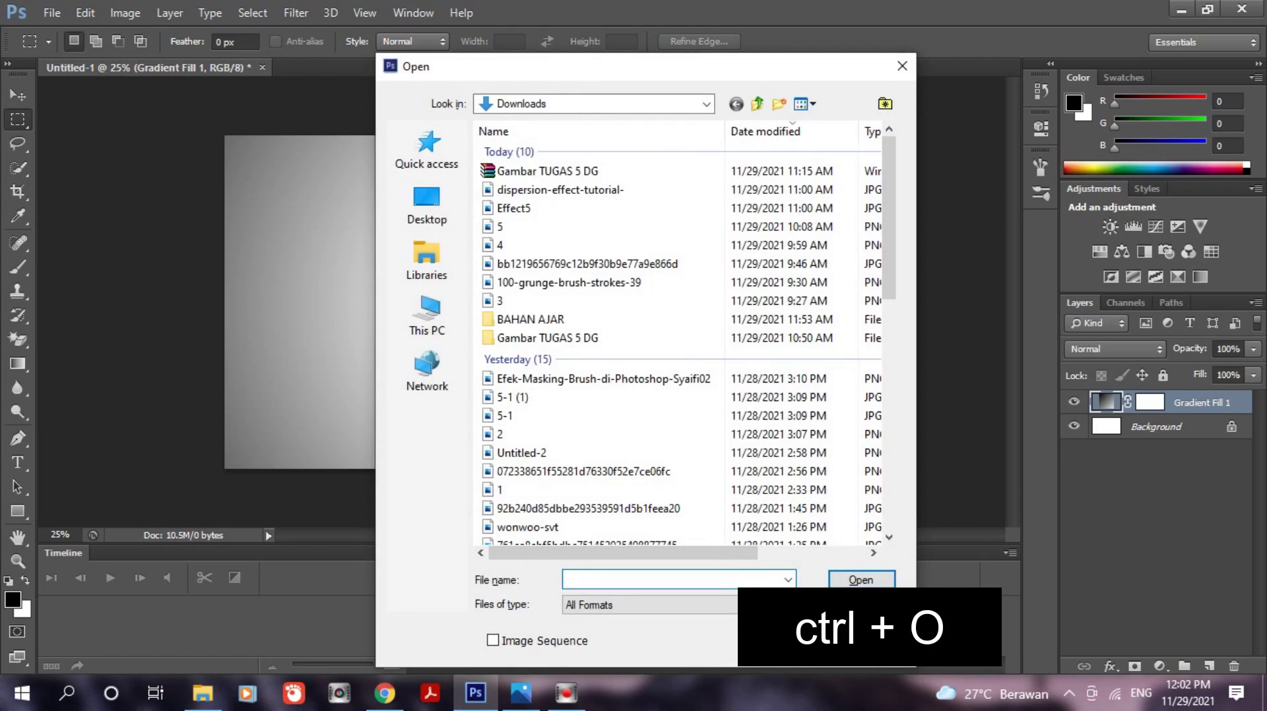
left_click(534, 268)
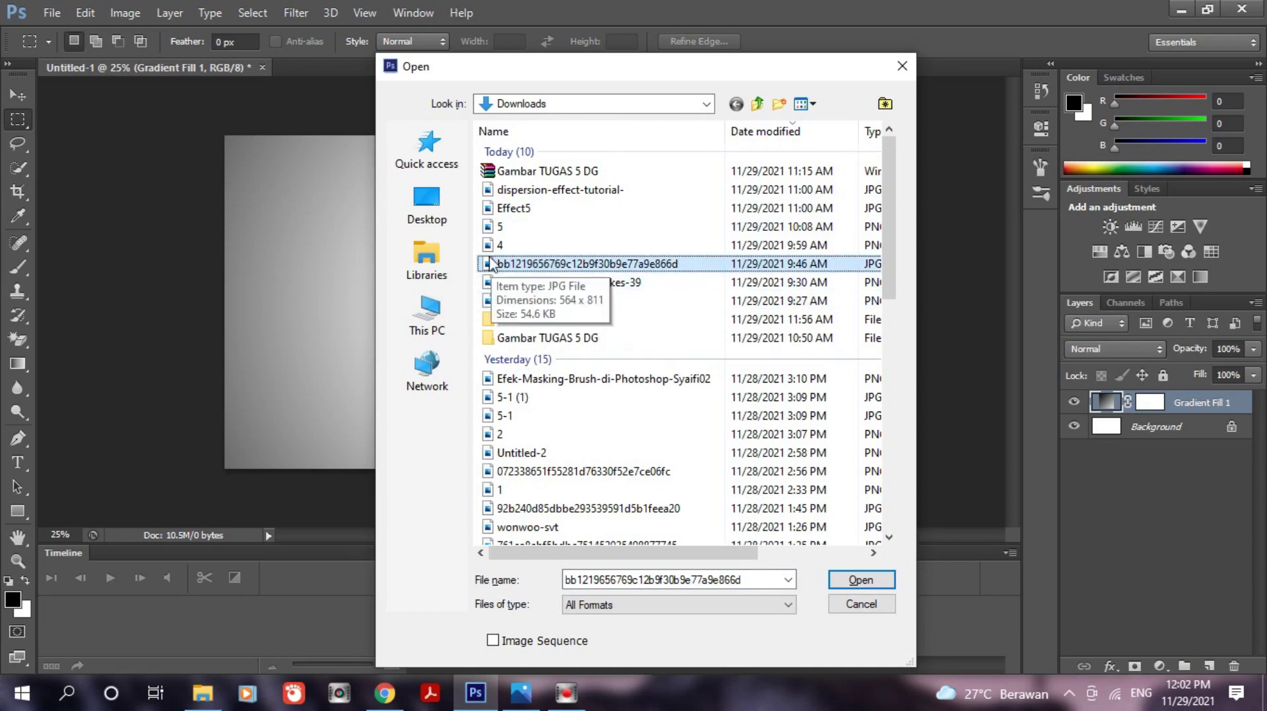
left_click(858, 582)
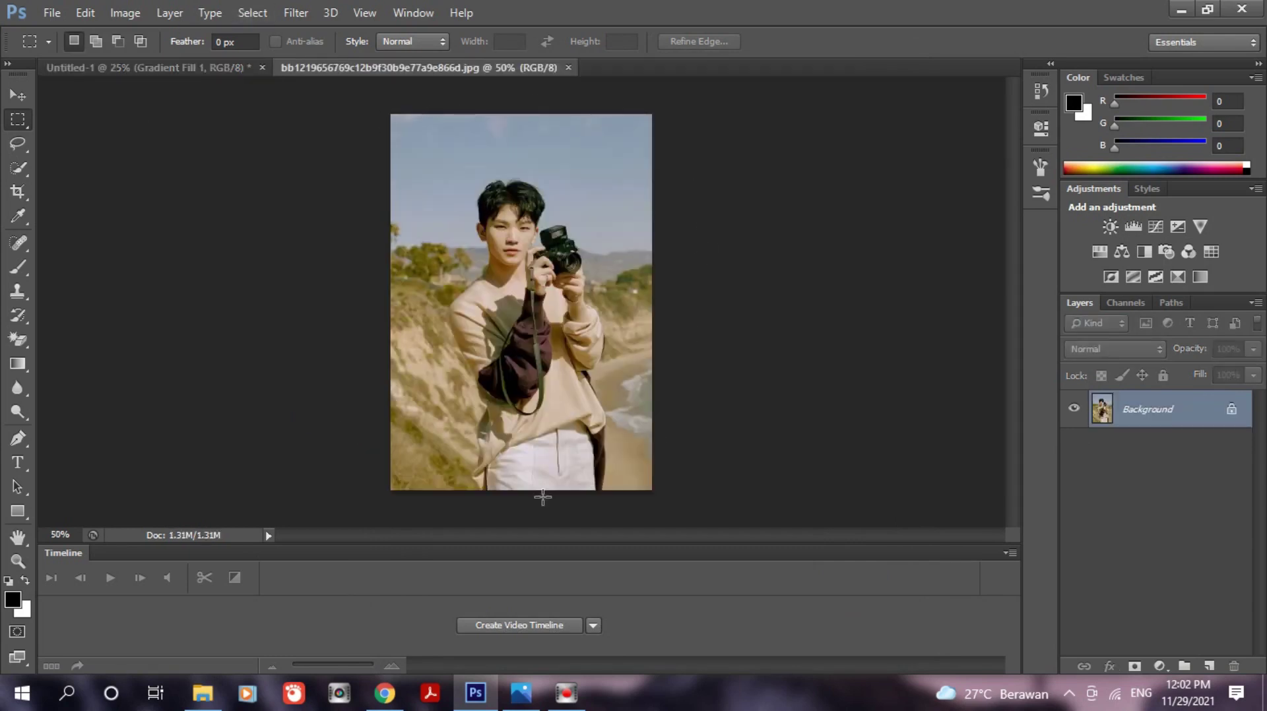
key("ctrl+a")
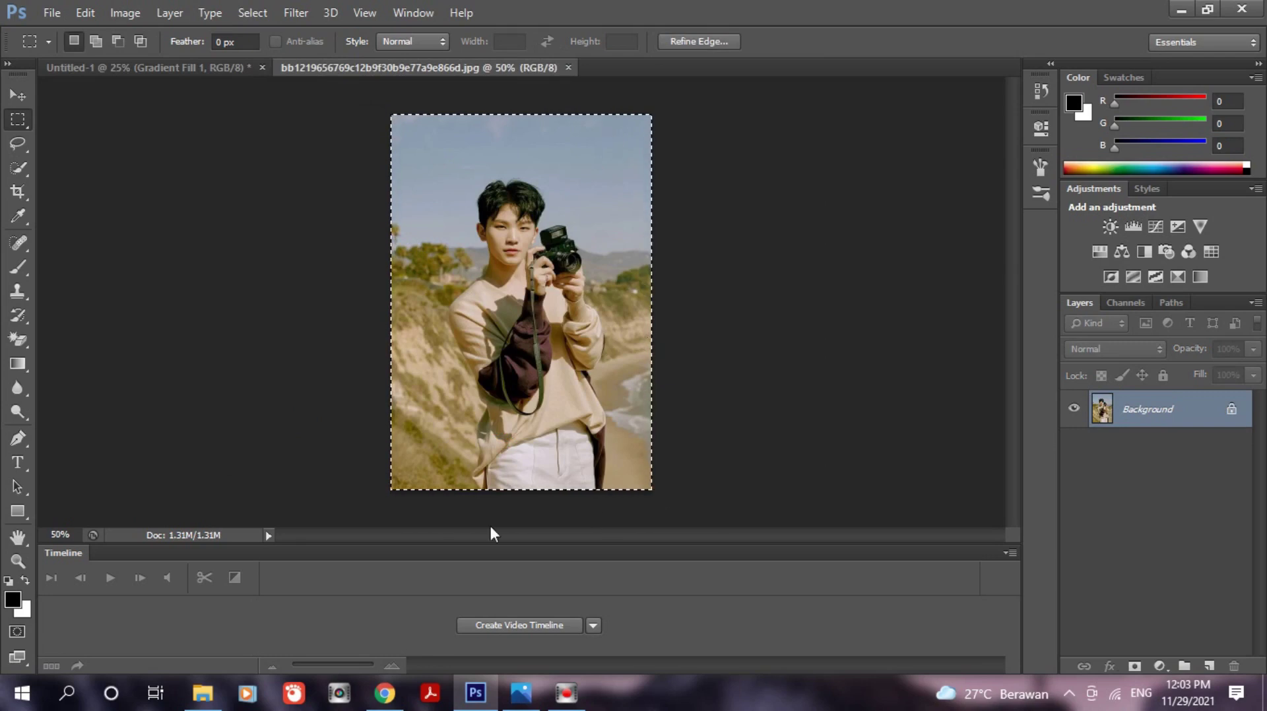
left_click(94, 69)
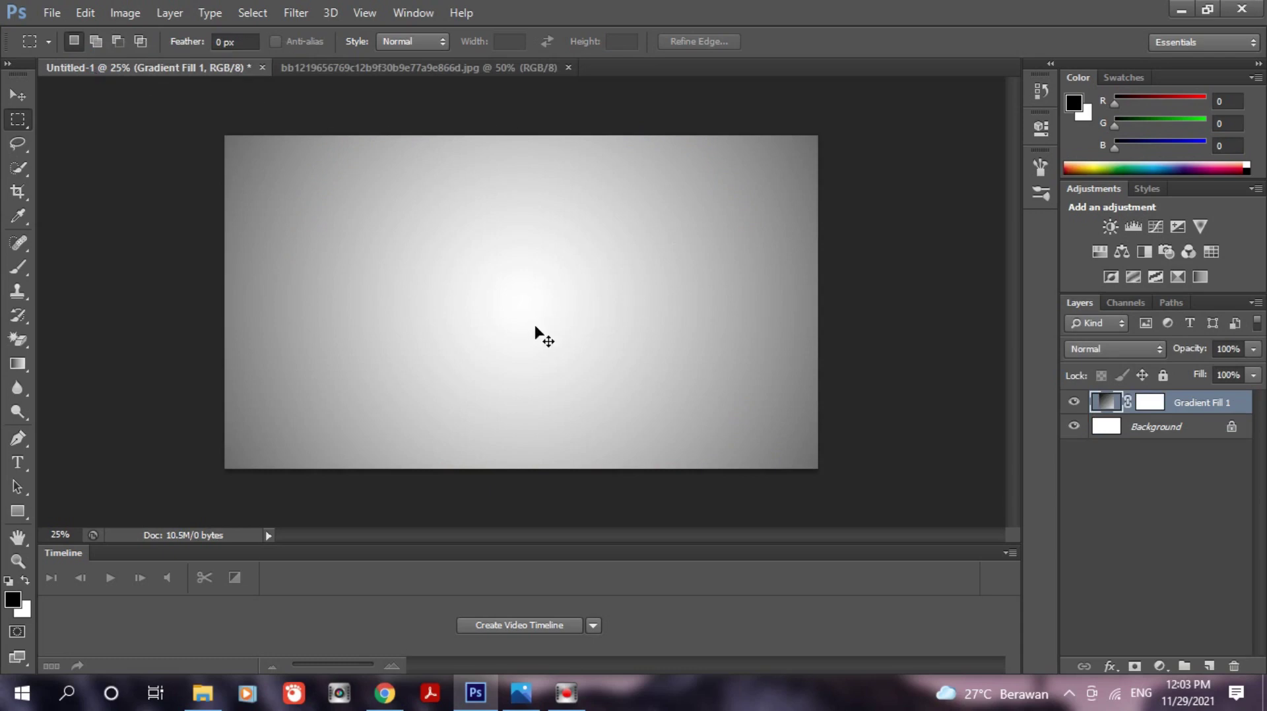
Paste the photo as a new layer, scale it to about 137%, and move it toward the top
key("ctrl+v")
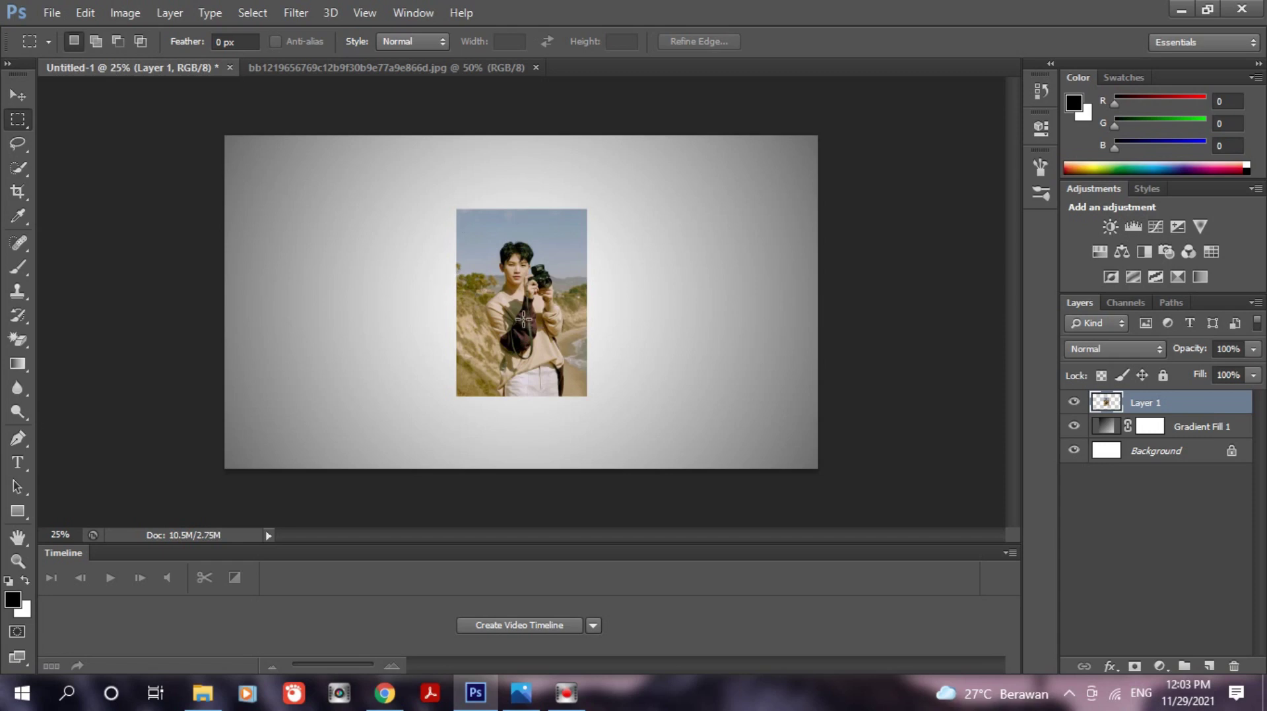
key("ctrl+t")
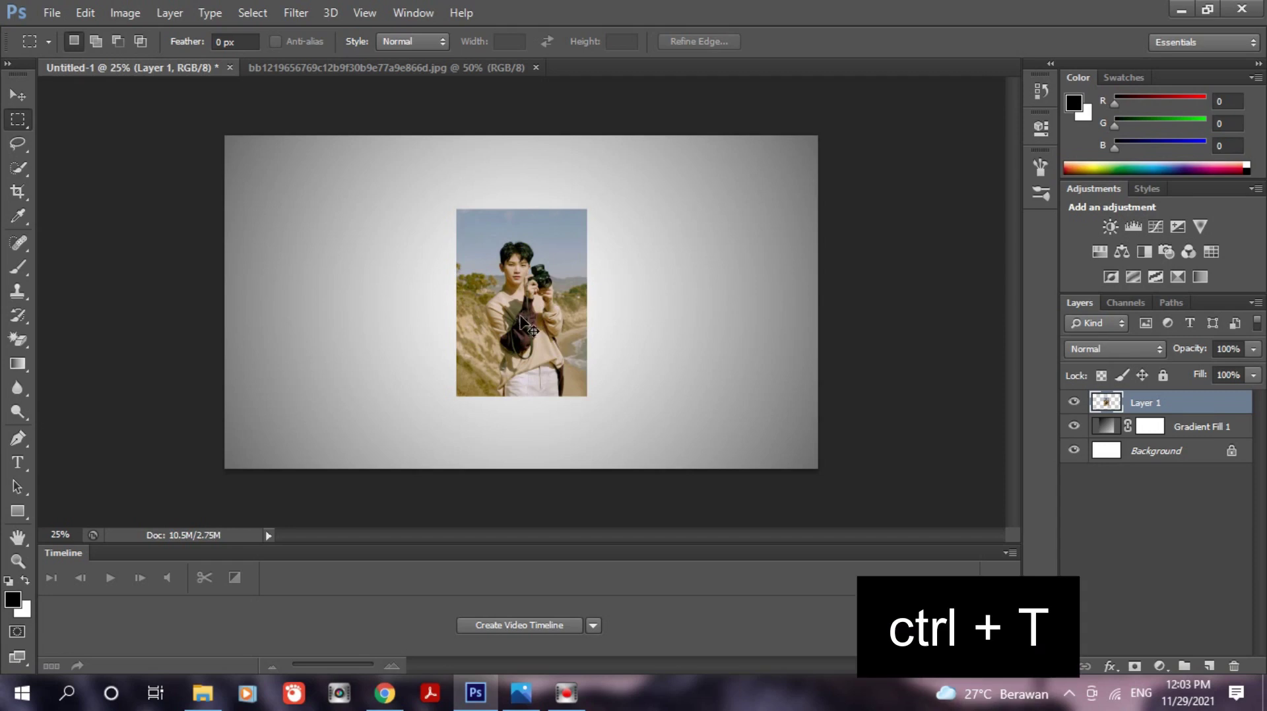
key("ctrl+t")
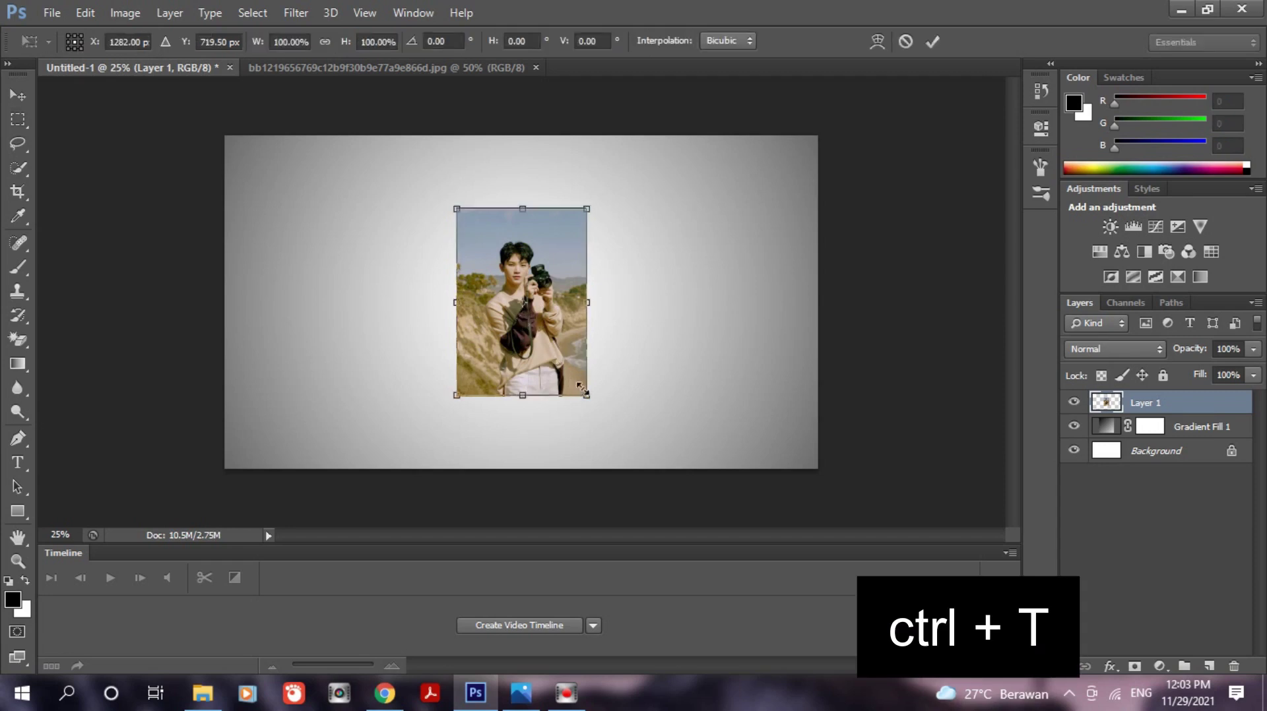
left_click_drag(585, 396, 665, 508)
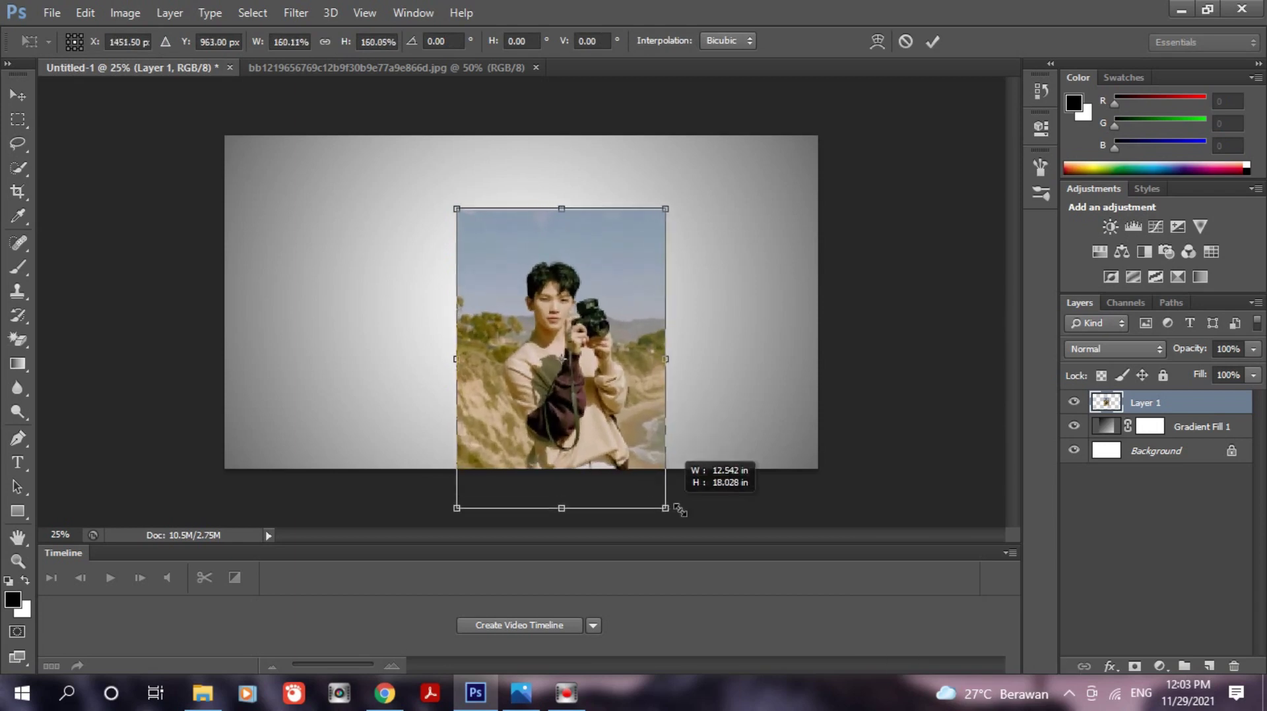
left_click(559, 332)
left_click_drag(560, 332, 520, 277)
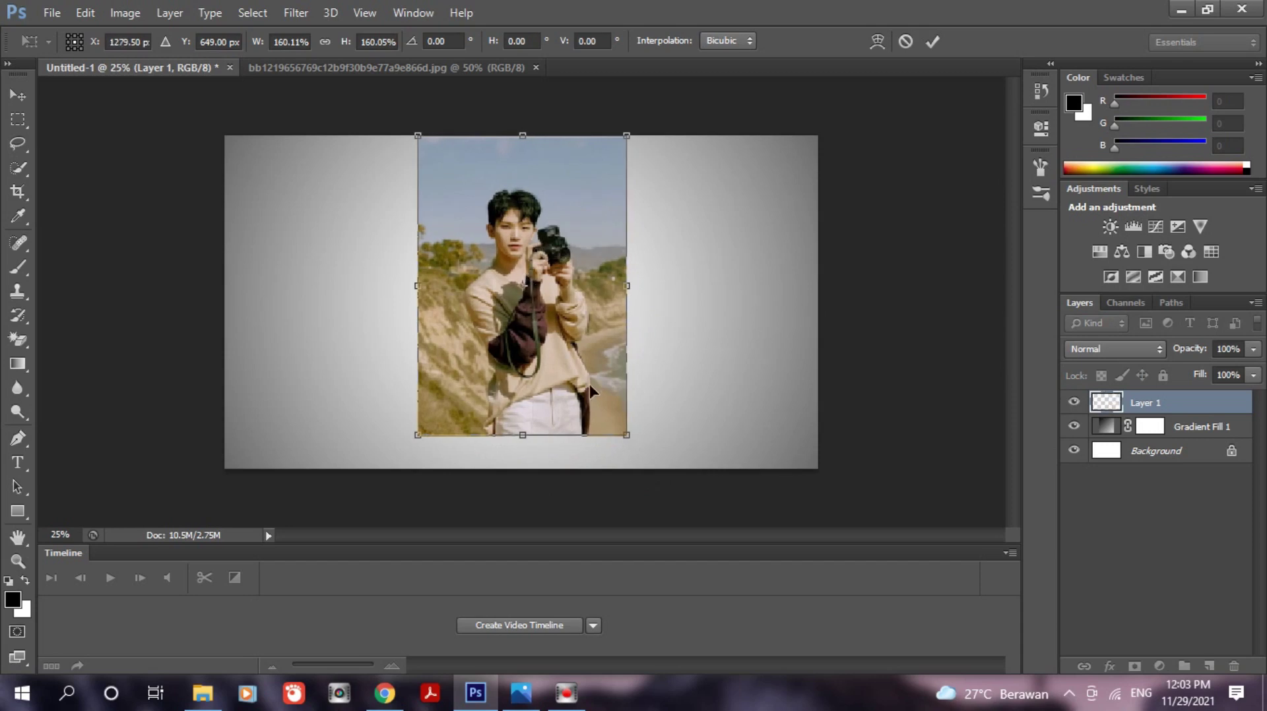
Enlarge the photo to cover the canvas height, centre it, and commit the transform
left_click(628, 435)
left_click_drag(641, 467, 674, 527)
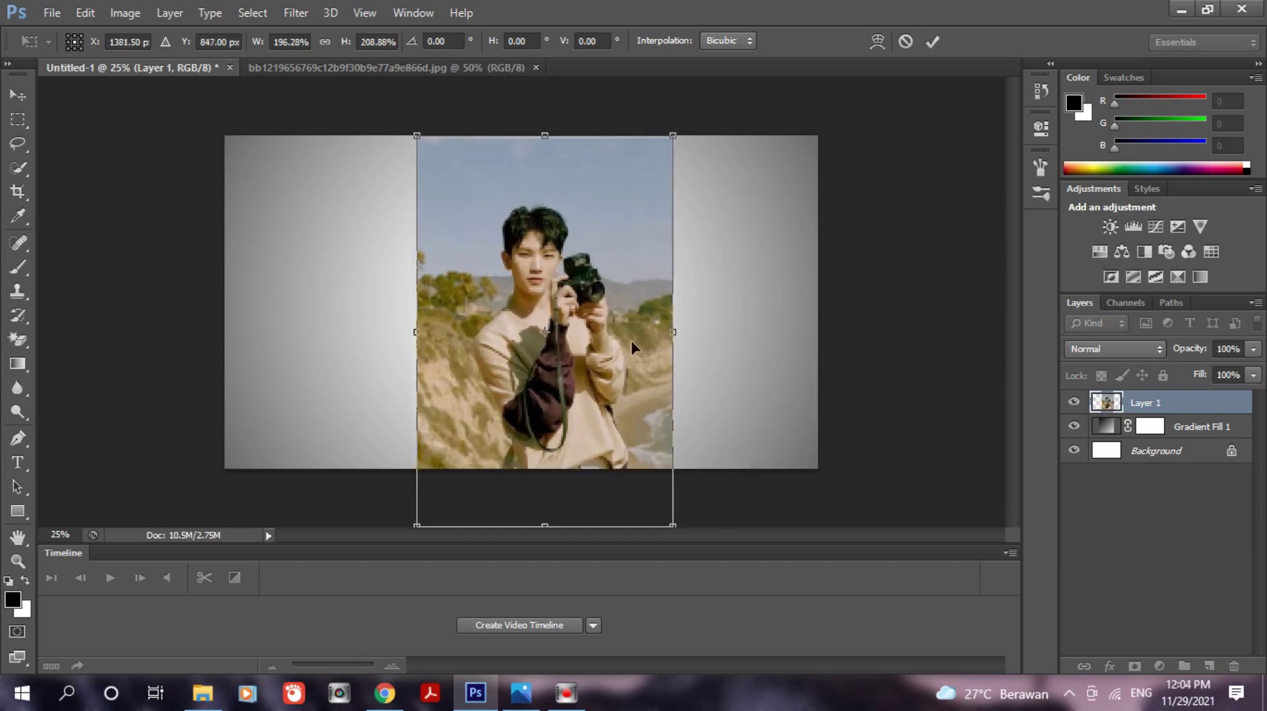
left_click_drag(675, 338, 680, 337)
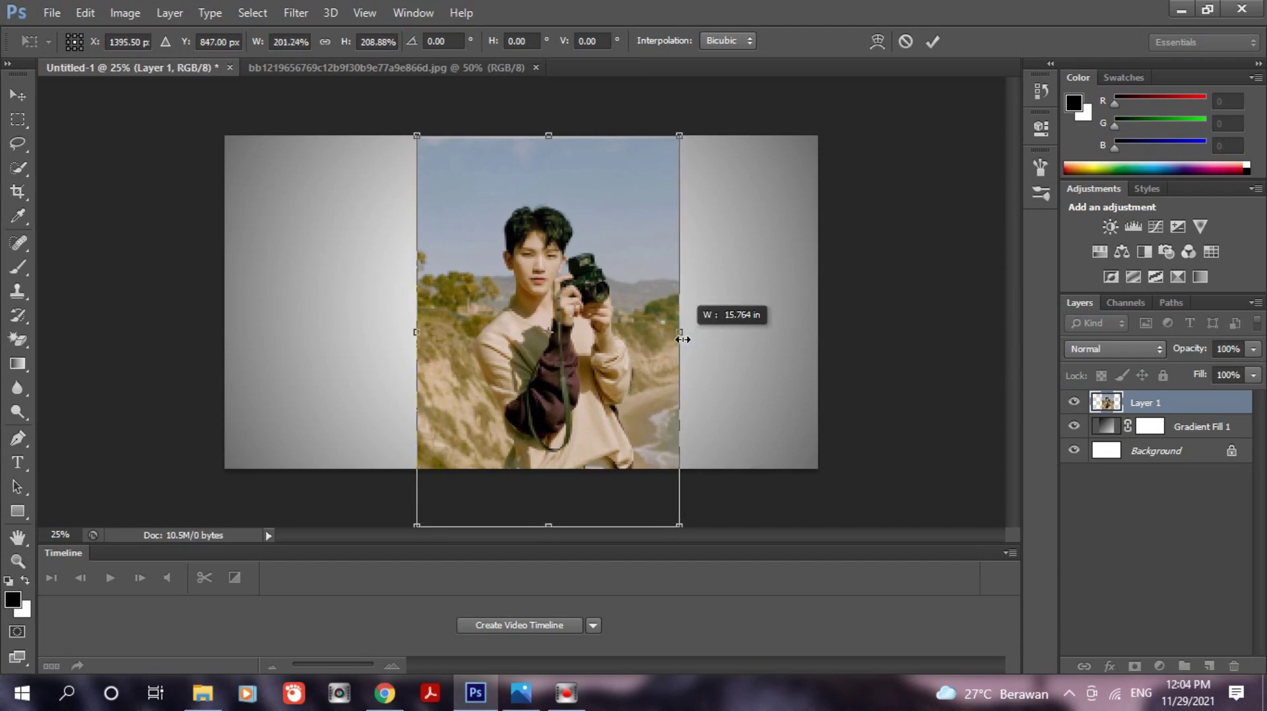
left_click_drag(681, 337, 685, 337)
left_click_drag(682, 526, 699, 548)
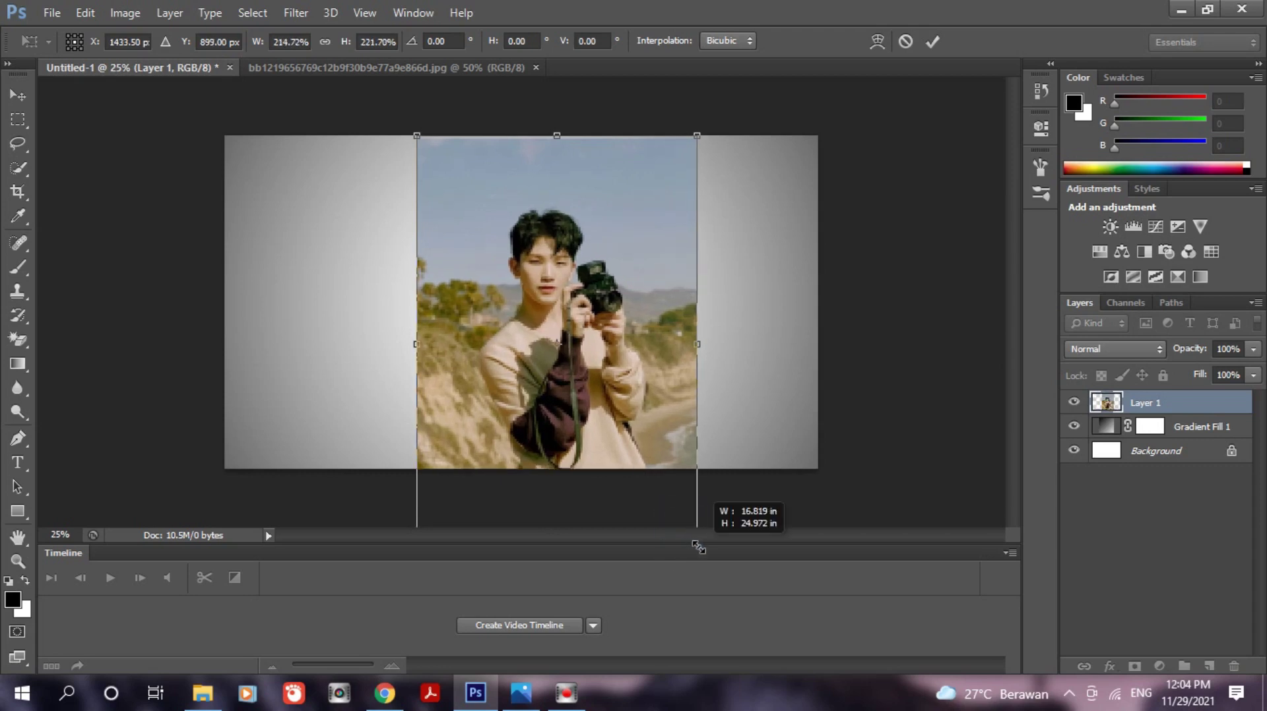
left_click_drag(494, 345, 482, 345)
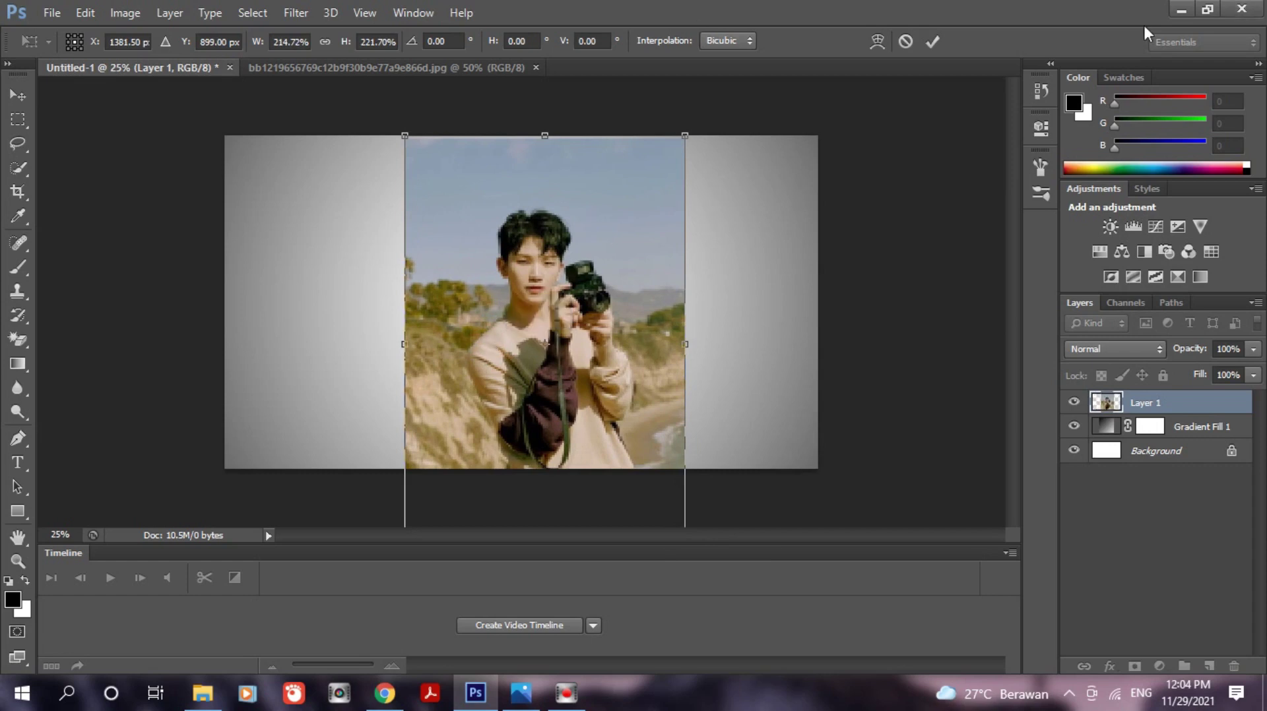
left_click(935, 40)
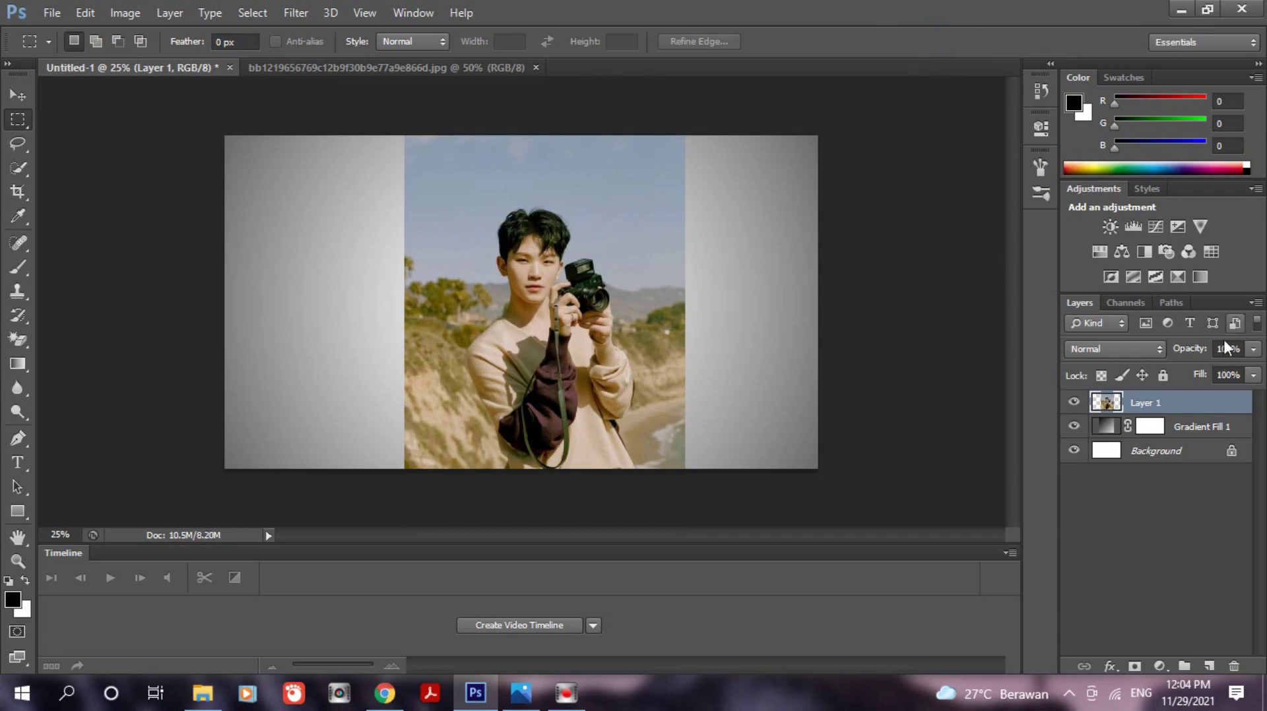
Convert Layer 1 to a smart object from its layer context menu
right_click(1162, 406)
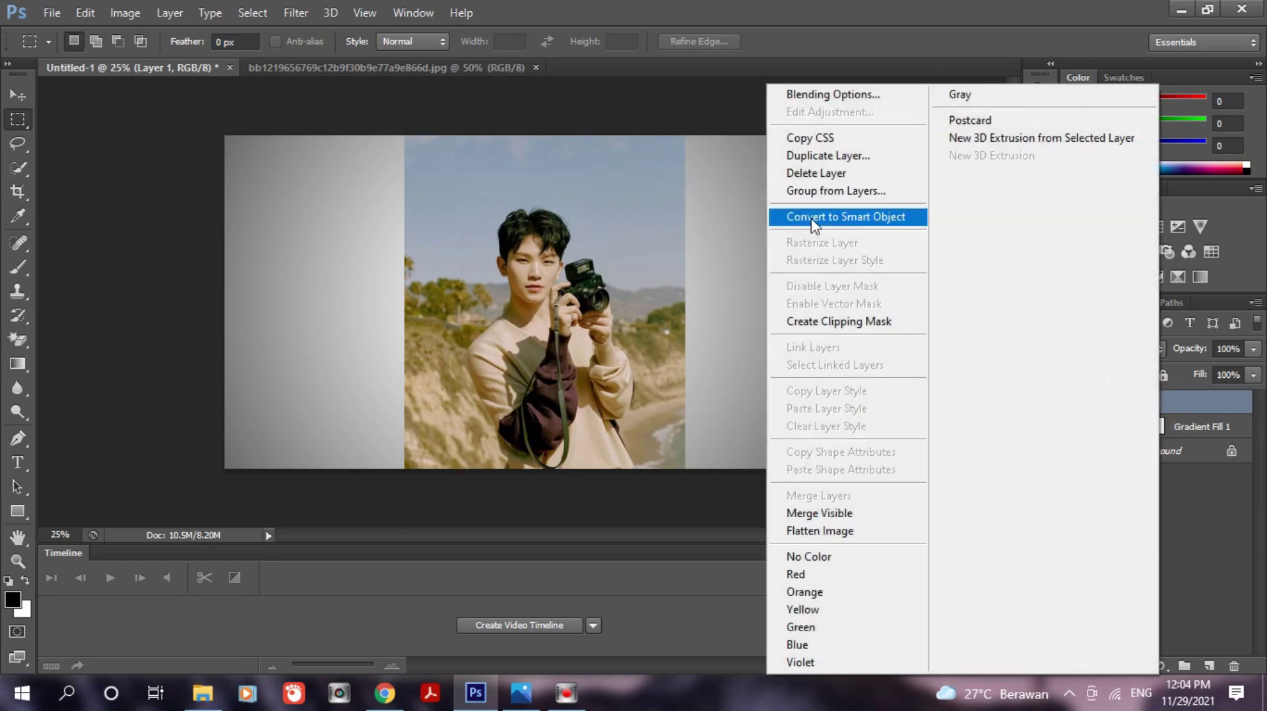
left_click(814, 223)
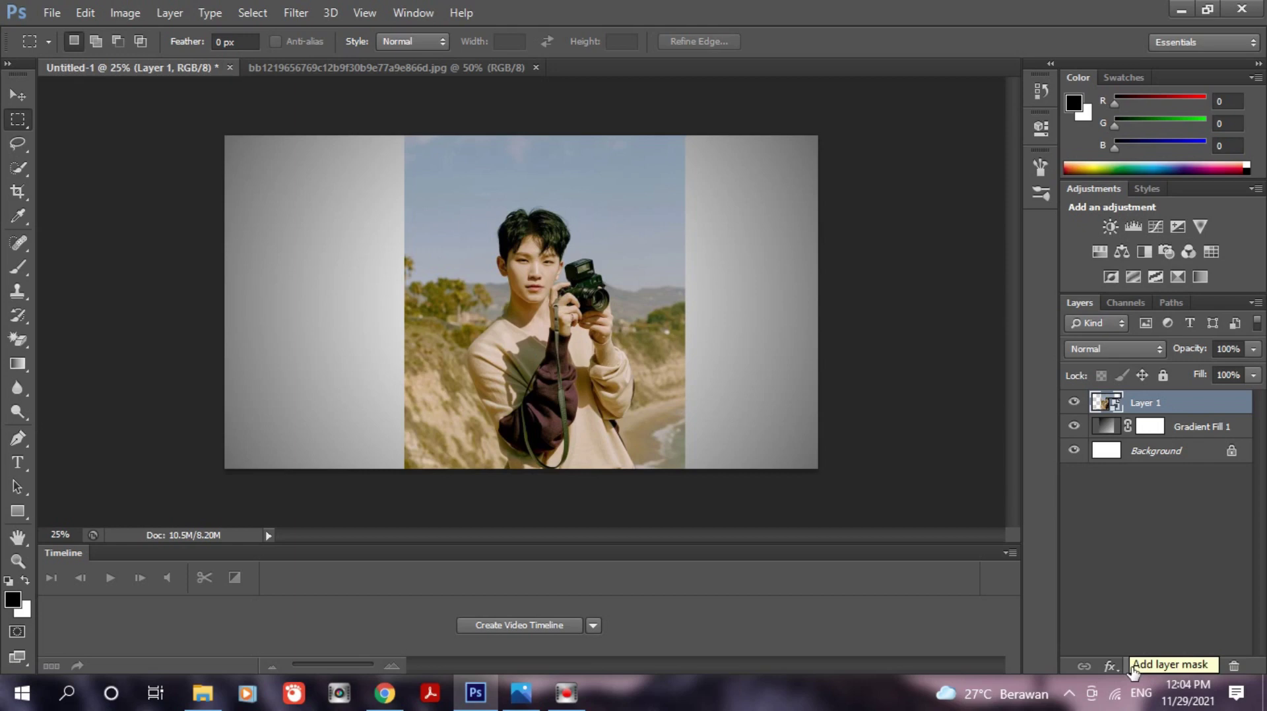
Add a layer mask to Layer 1 and invert it with Ctrl+I
left_click(1135, 667)
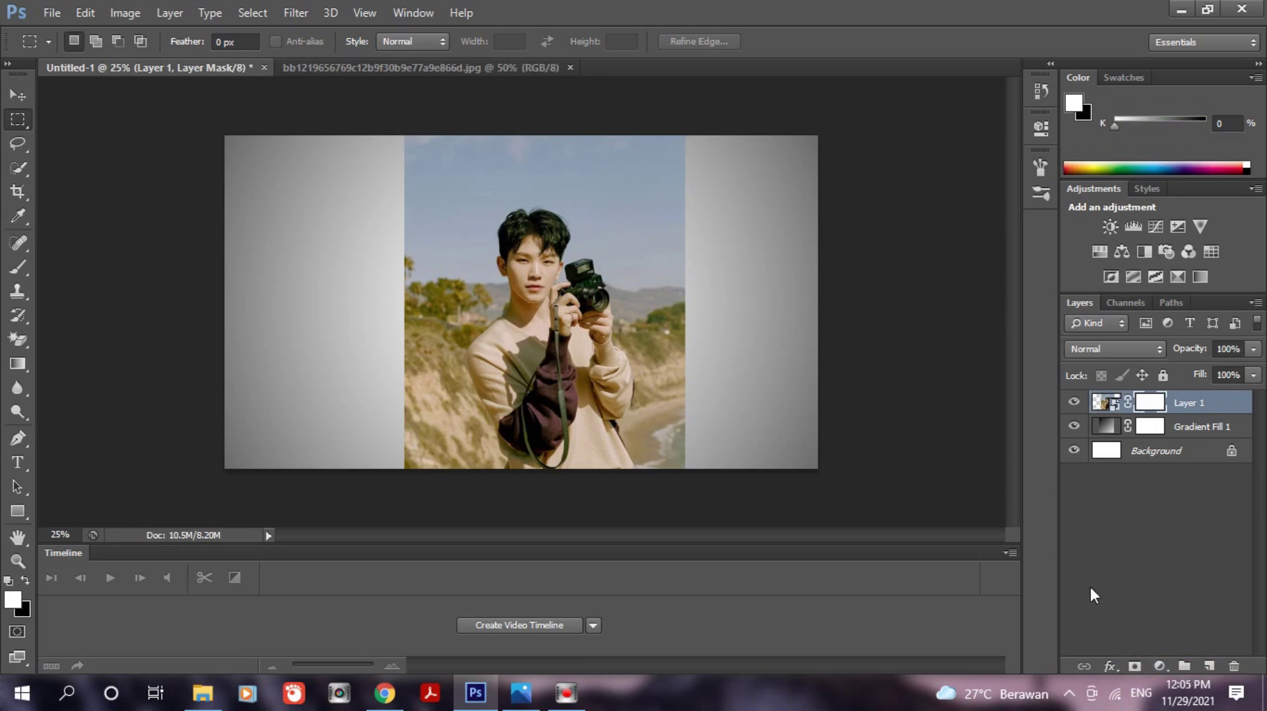
key("ctrl+i")
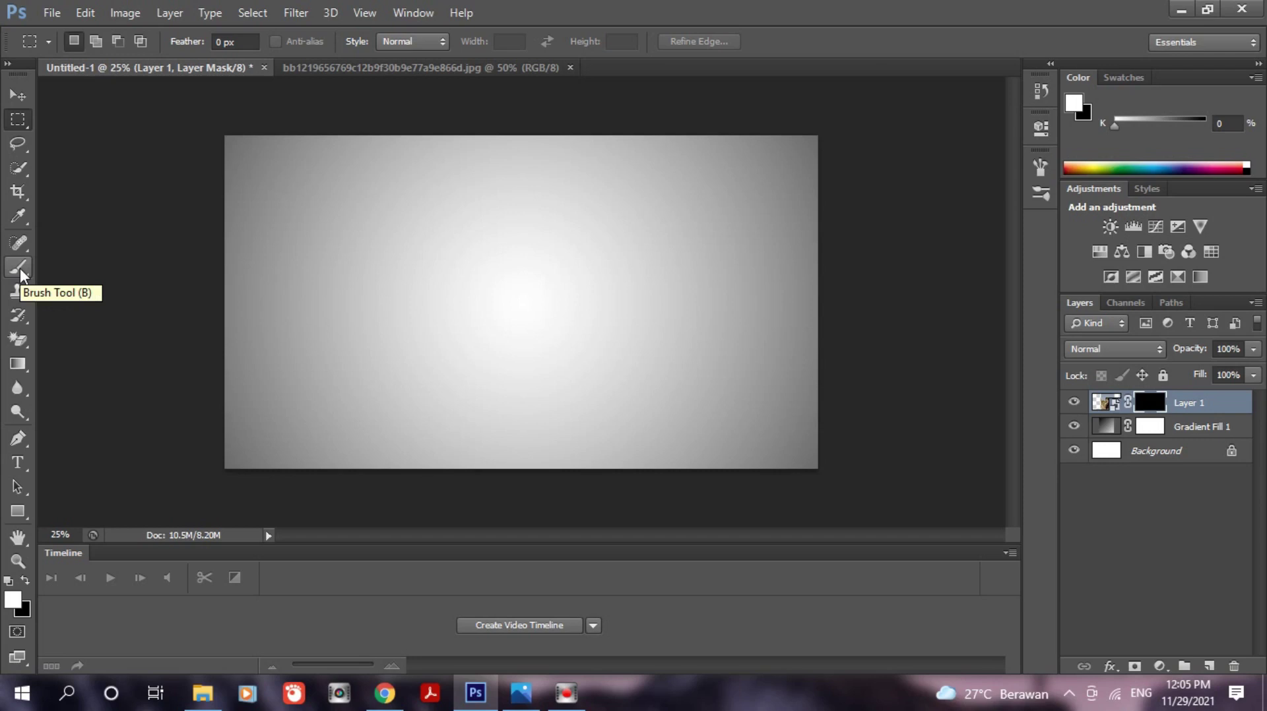
Select the Brush tool with the 1603 sampled ink brush preset
left_click(19, 268)
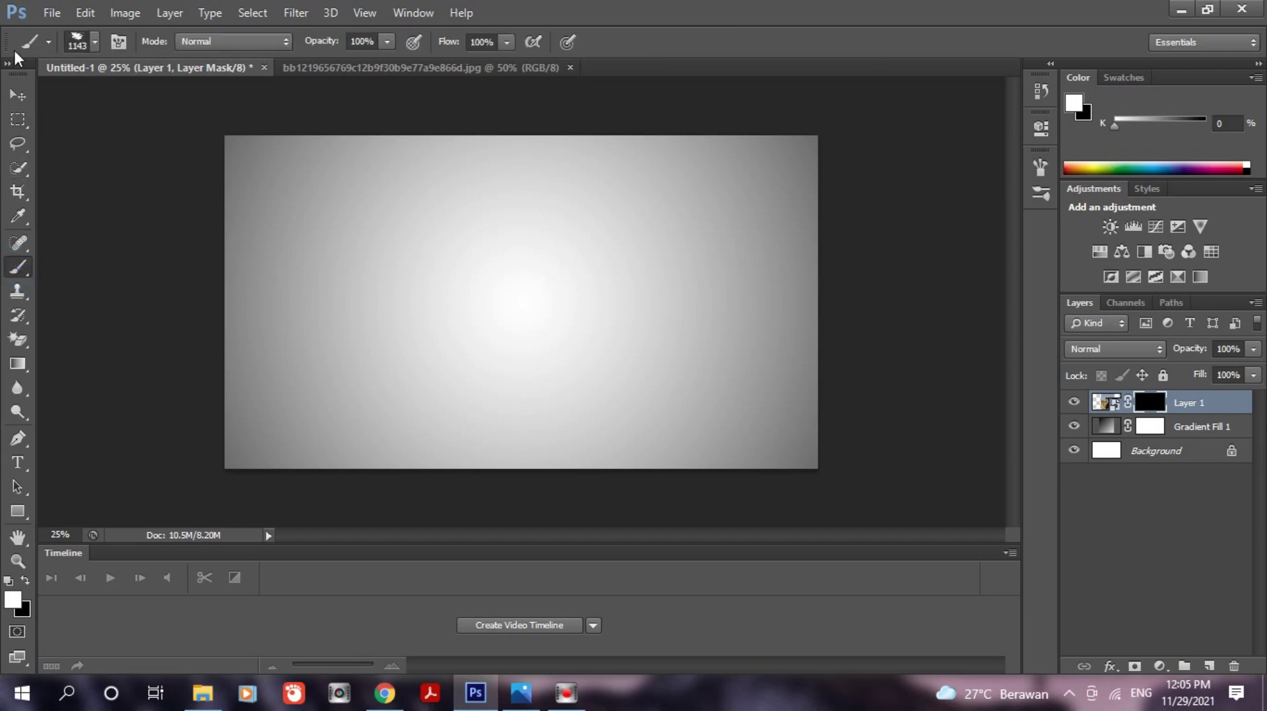
left_click(92, 41)
mouse_move(211, 263)
left_mouse_down()
mouse_move(192, 187)
mouse_move(210, 270)
left_mouse_up()
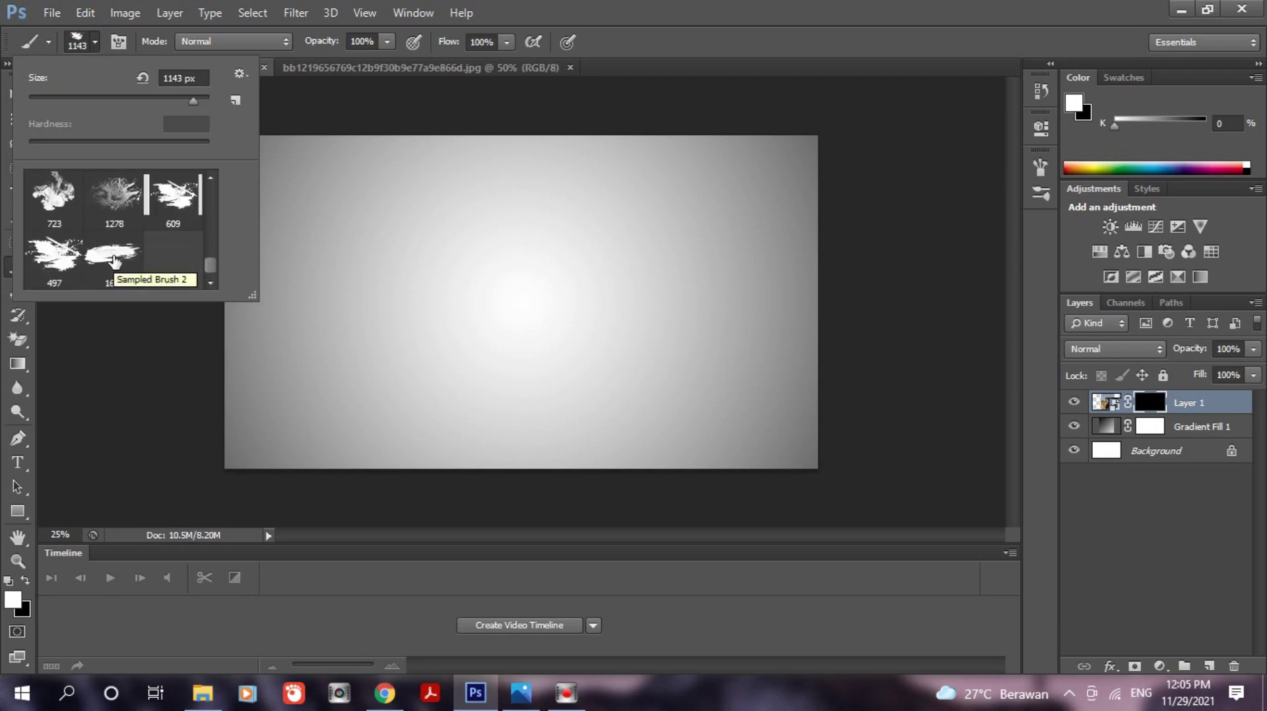
left_click(114, 262)
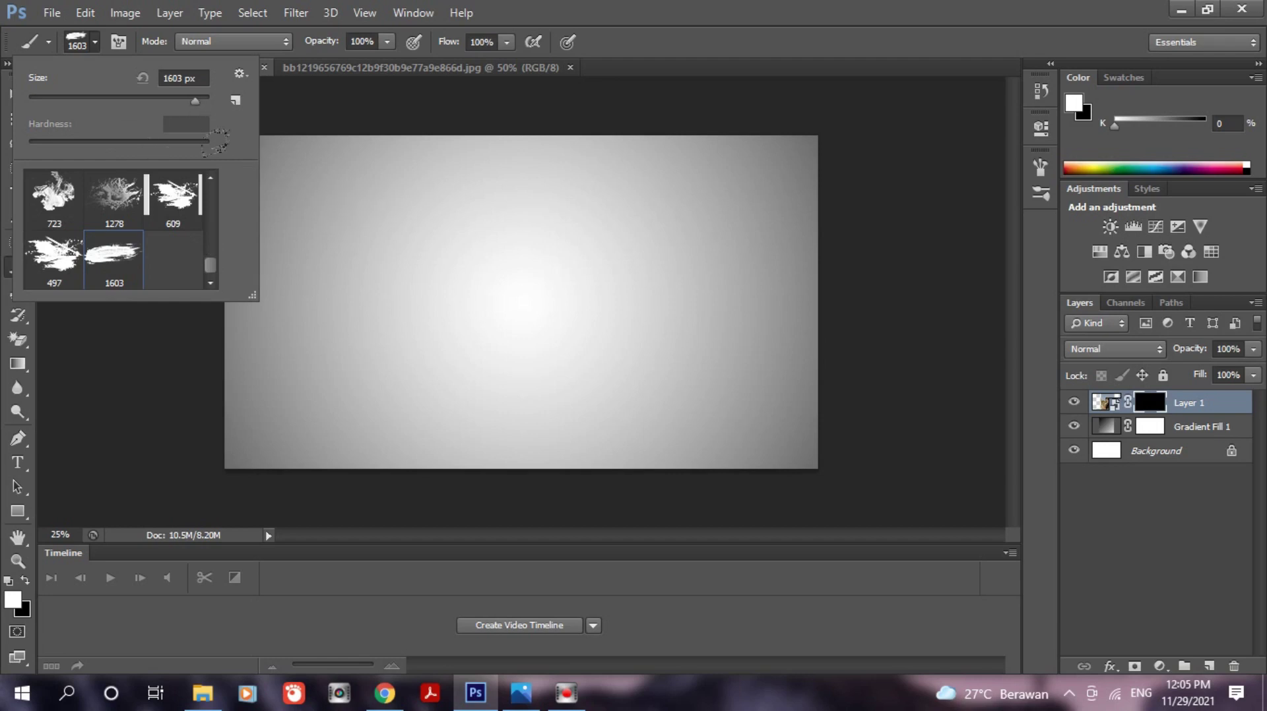
Set the brush size to 1057 px and stamp one white stroke over the man's head
left_click(183, 99)
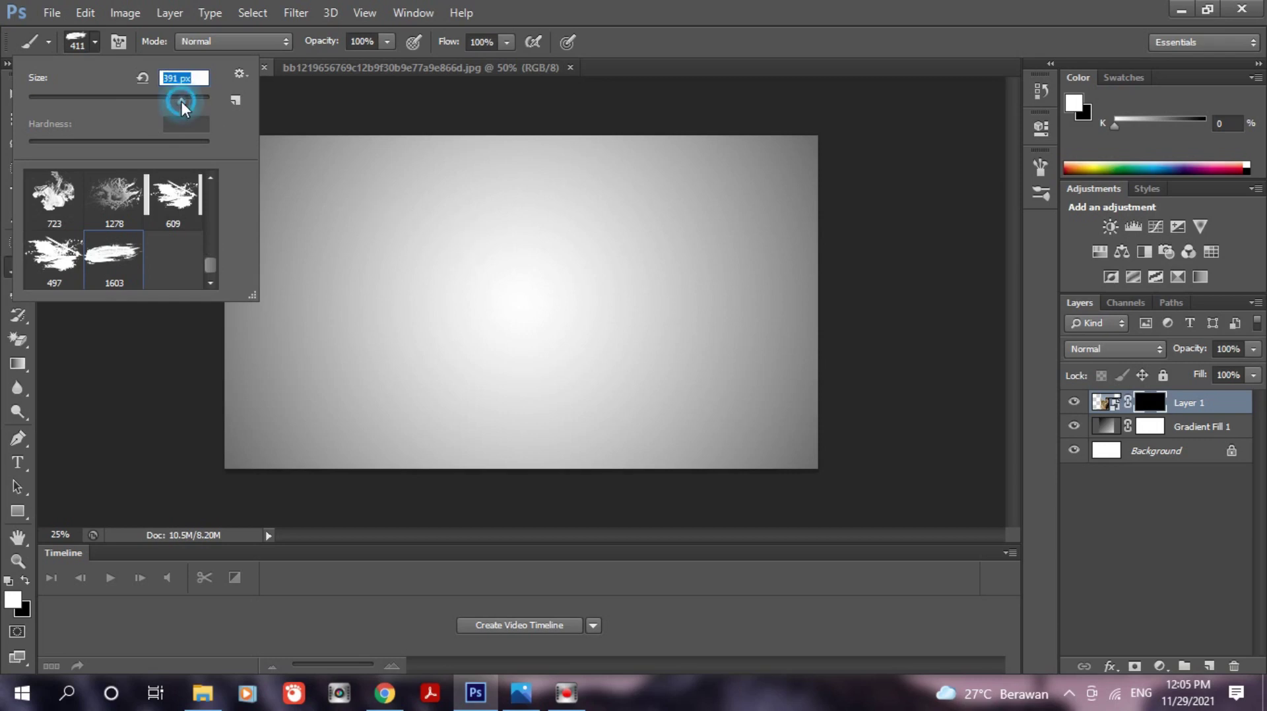
left_click_drag(186, 102, 191, 100)
left_click_drag(195, 100, 196, 101)
left_click_drag(194, 99, 194, 99)
left_click(193, 101)
left_click(536, 228)
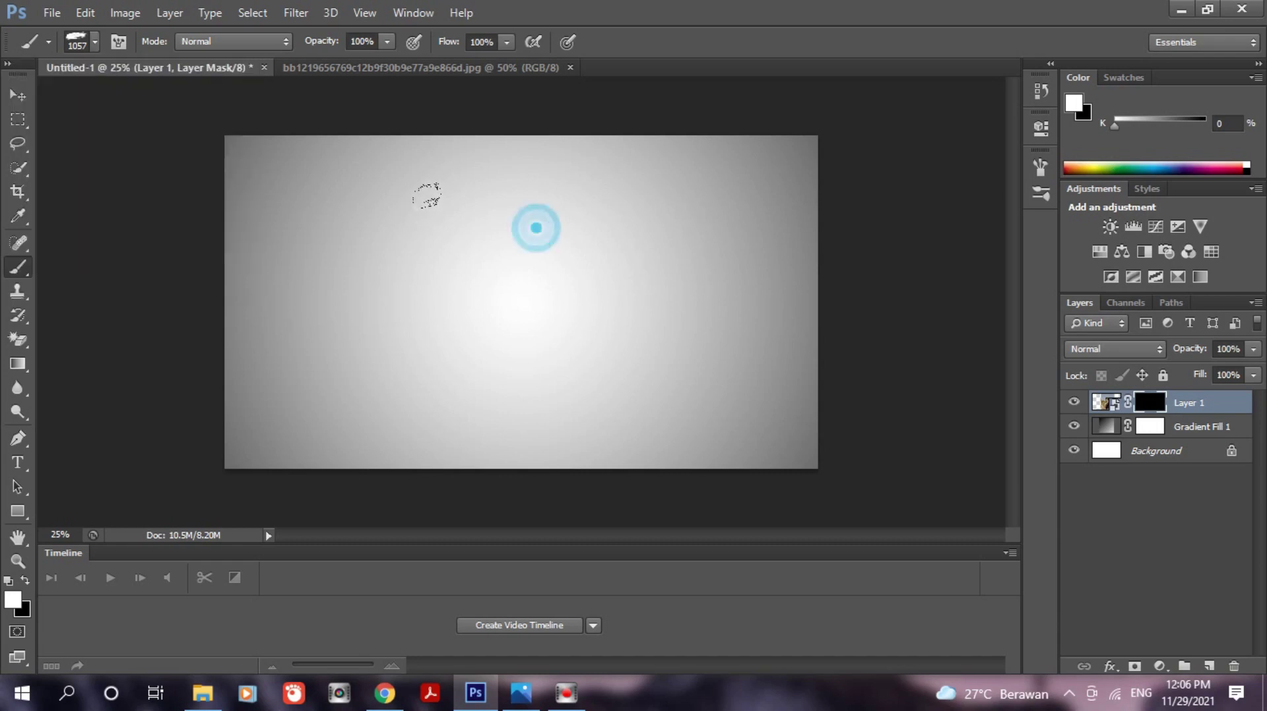
left_click(427, 196)
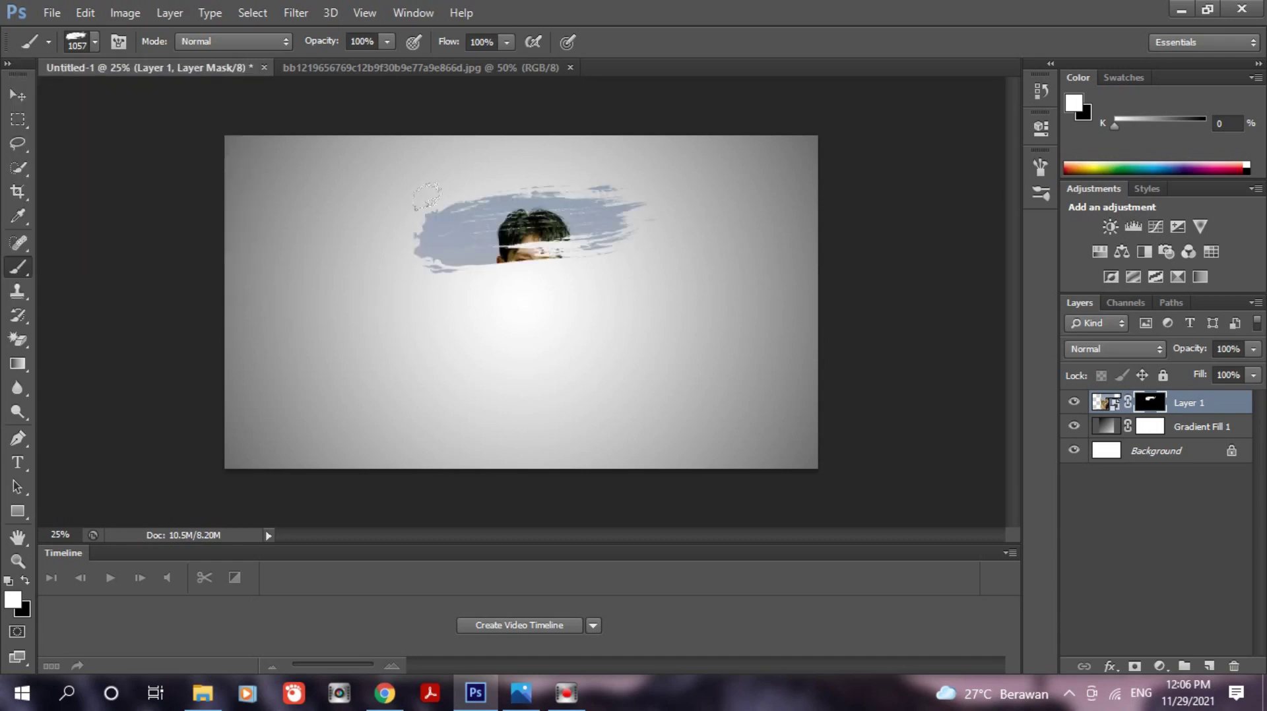
left_click(1041, 167)
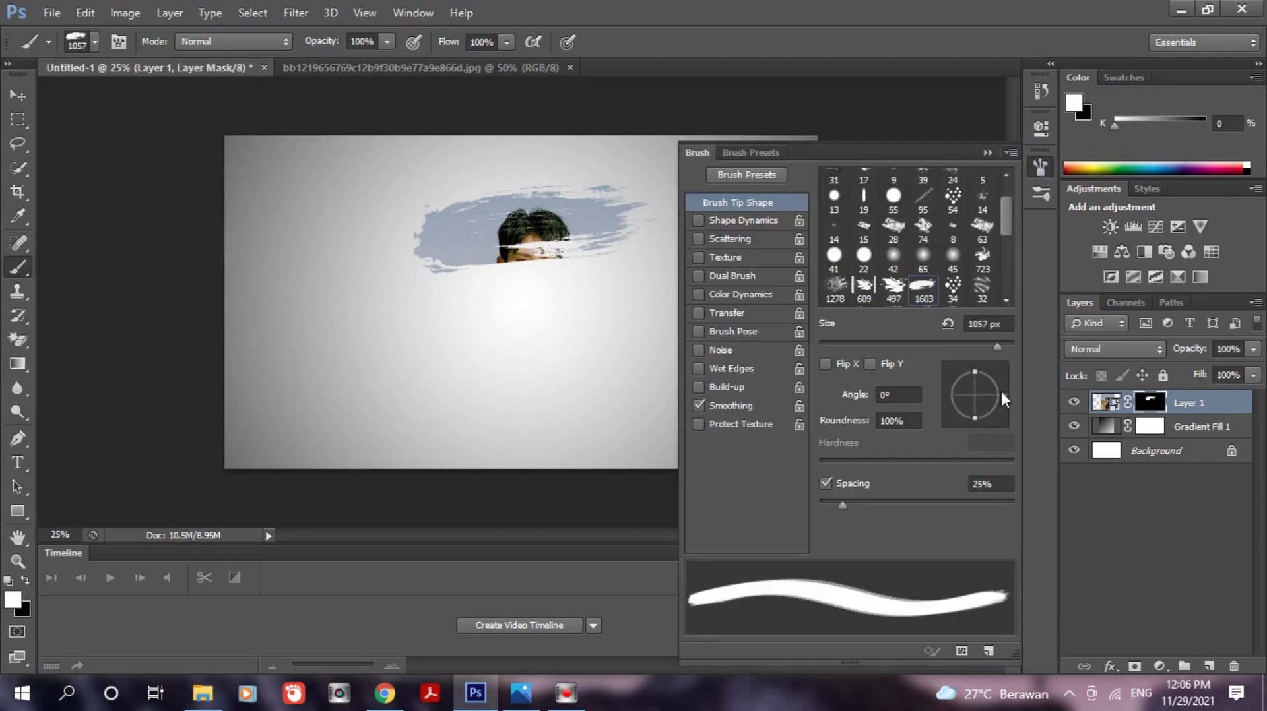
Stamp strokes at vertical, 36° and 56° tip angles revealing face, torso, camera and shoulders
left_click_drag(1004, 394, 997, 414)
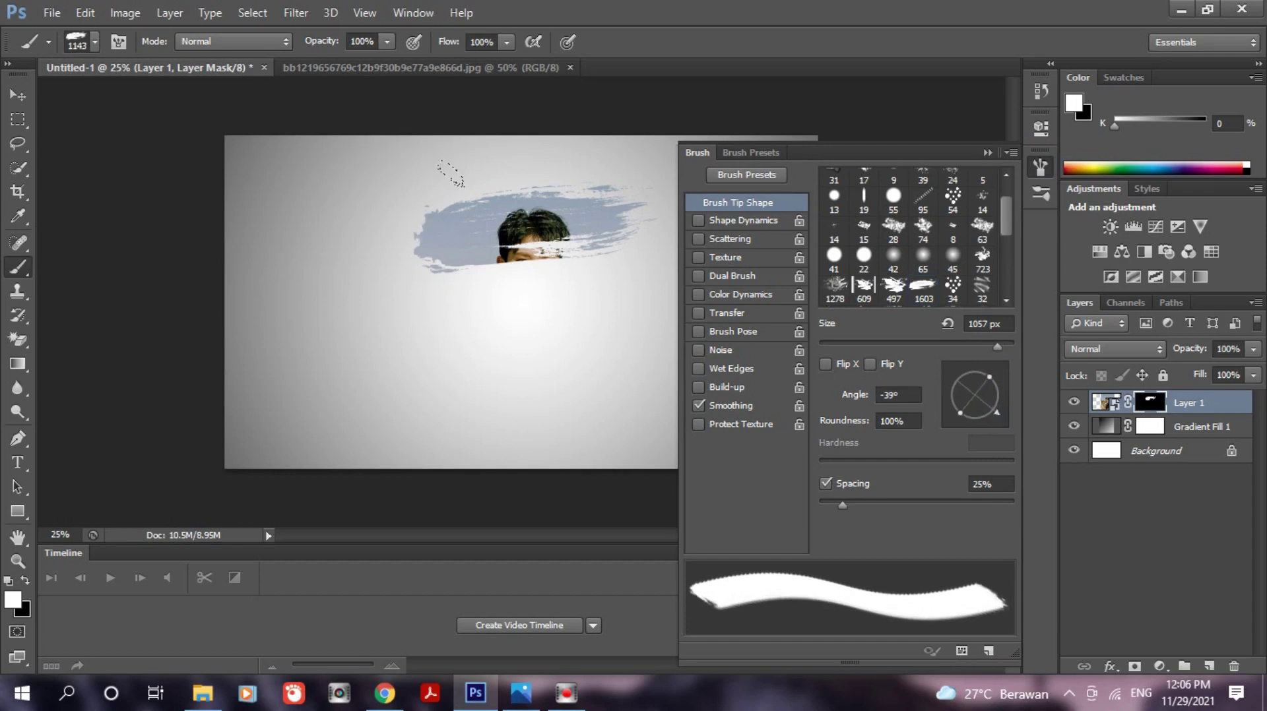
left_click_drag(996, 413, 981, 421)
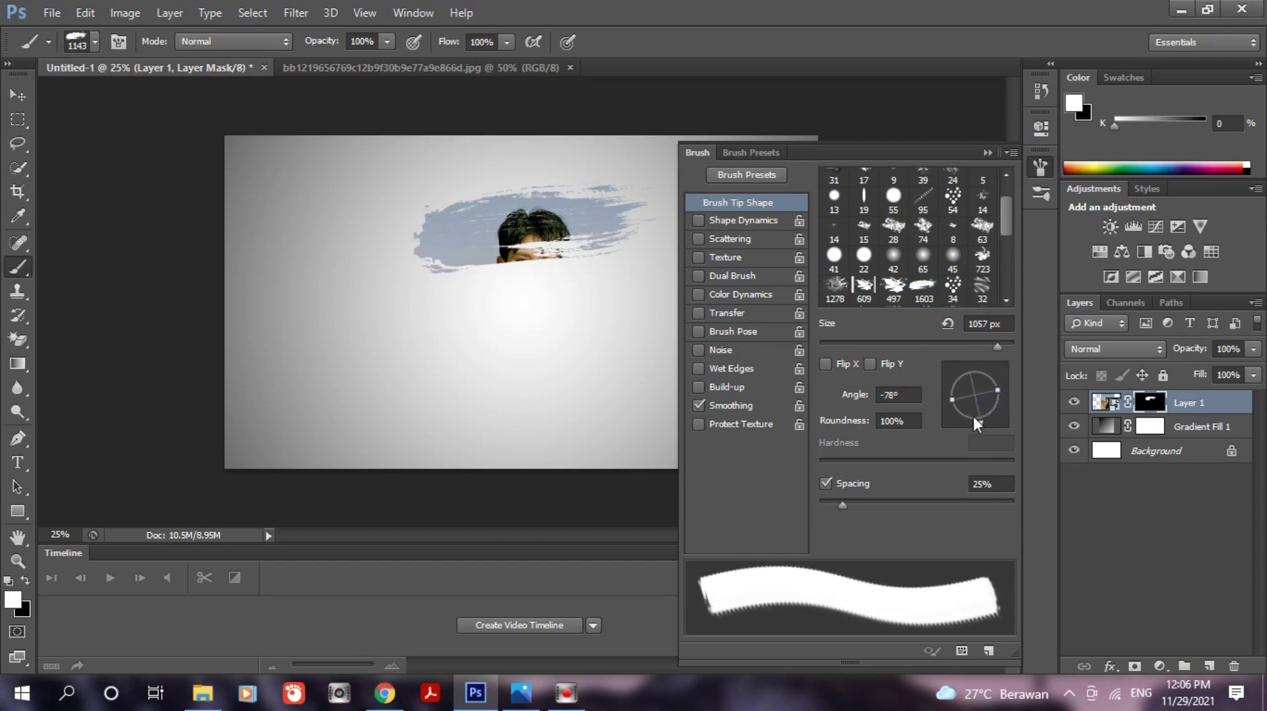
left_click_drag(976, 420, 974, 367)
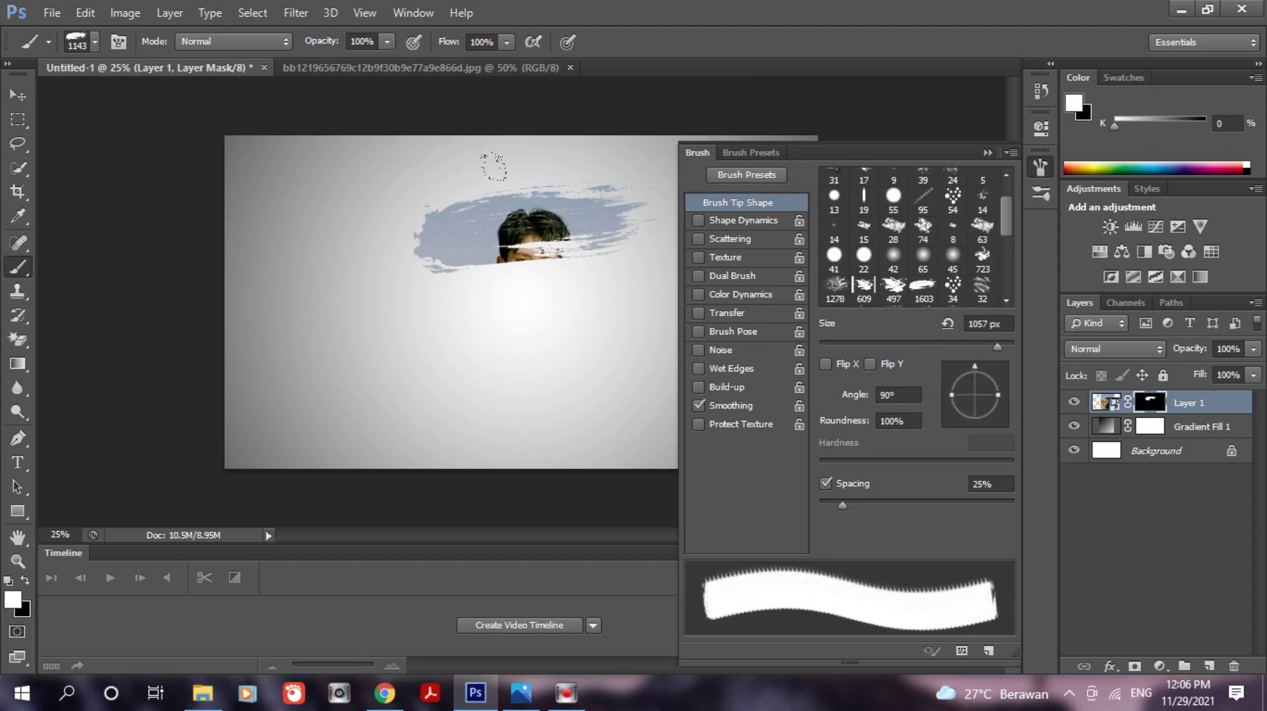
left_click(538, 274)
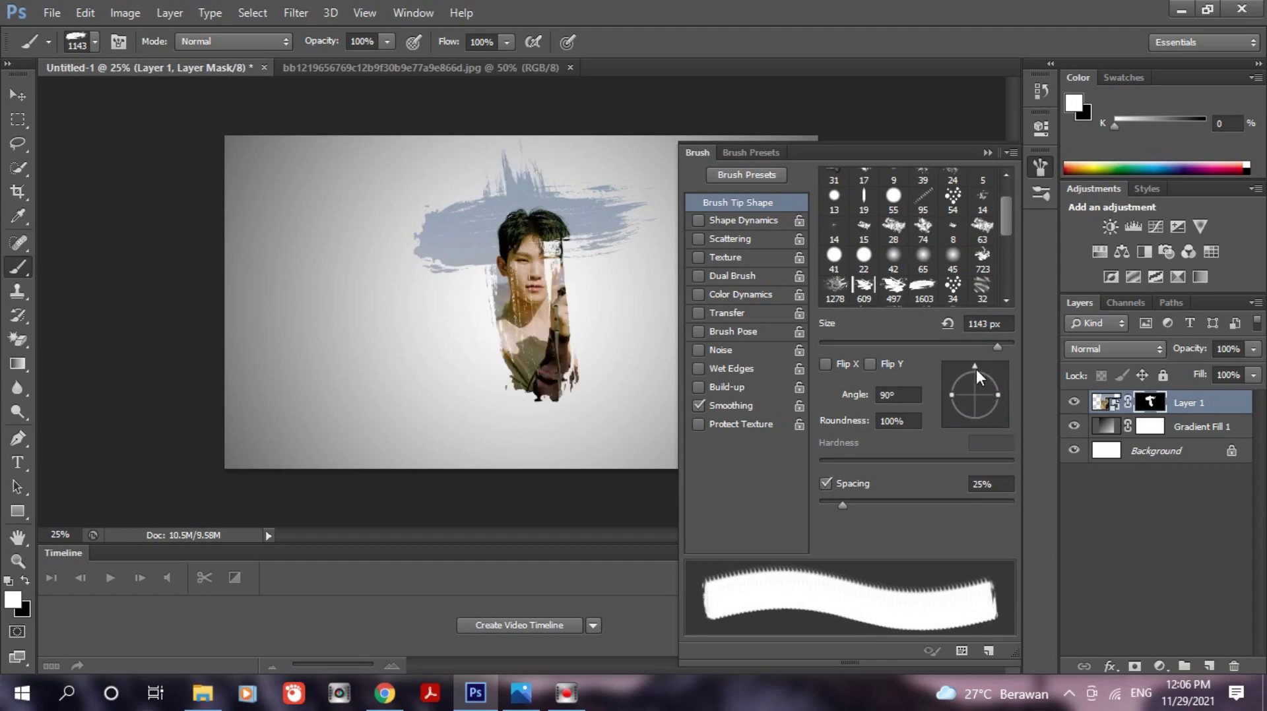
left_click_drag(976, 367, 996, 378)
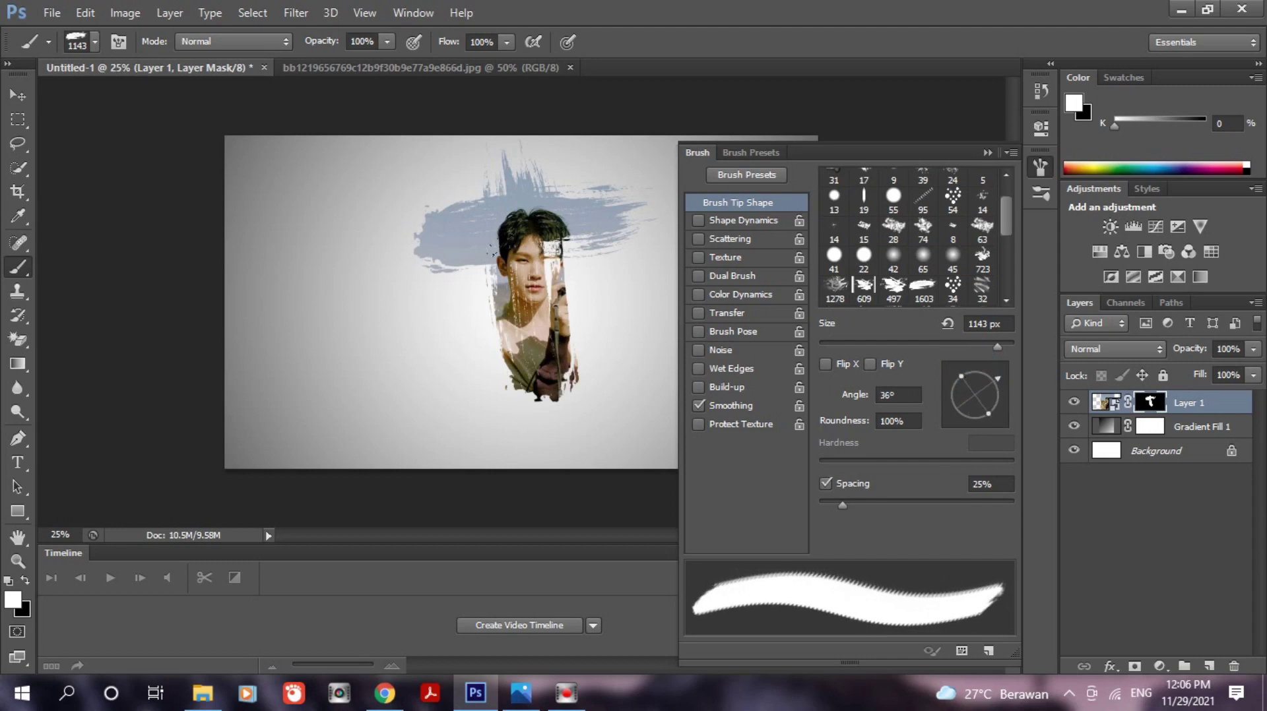
left_click(456, 199)
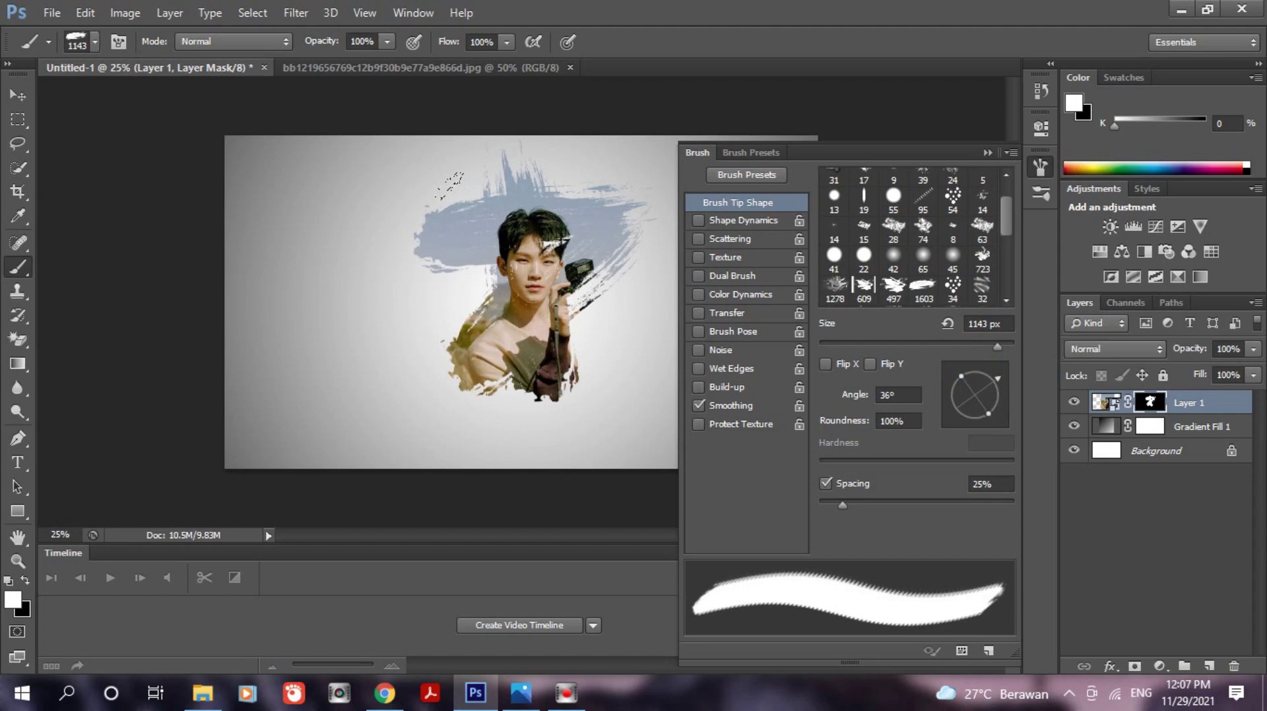
left_click_drag(997, 386, 989, 375)
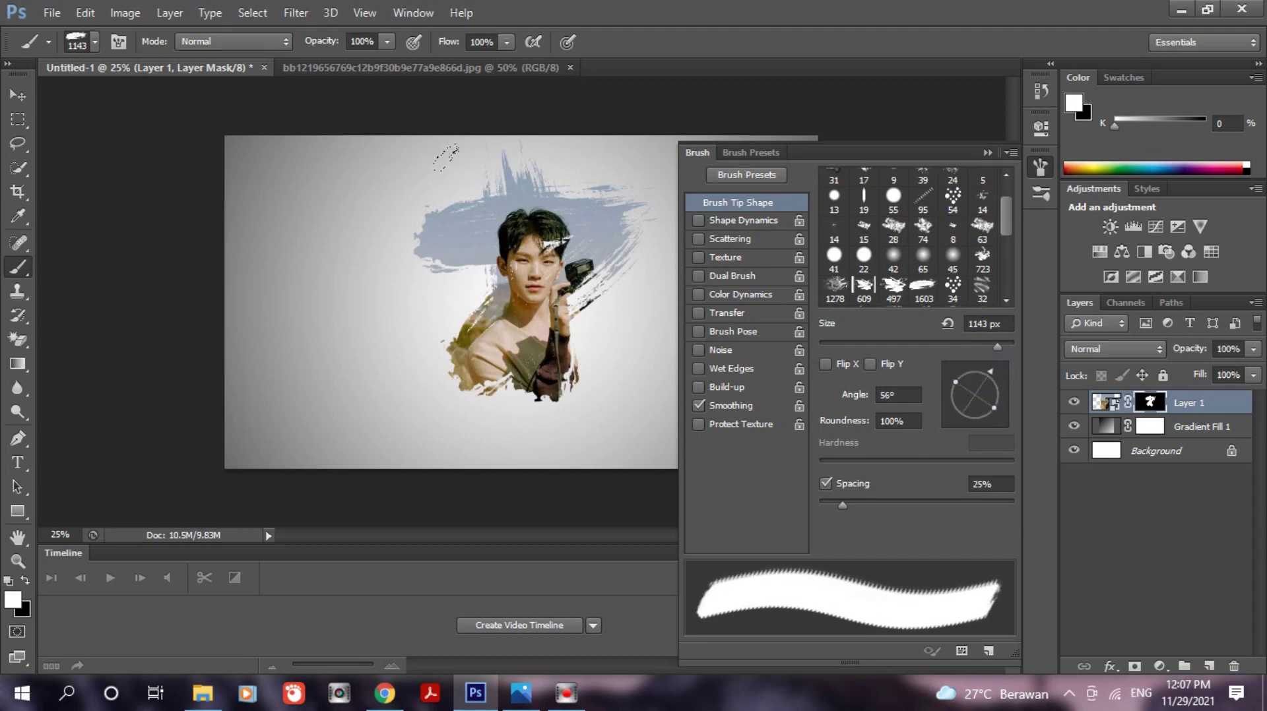
left_click(509, 264)
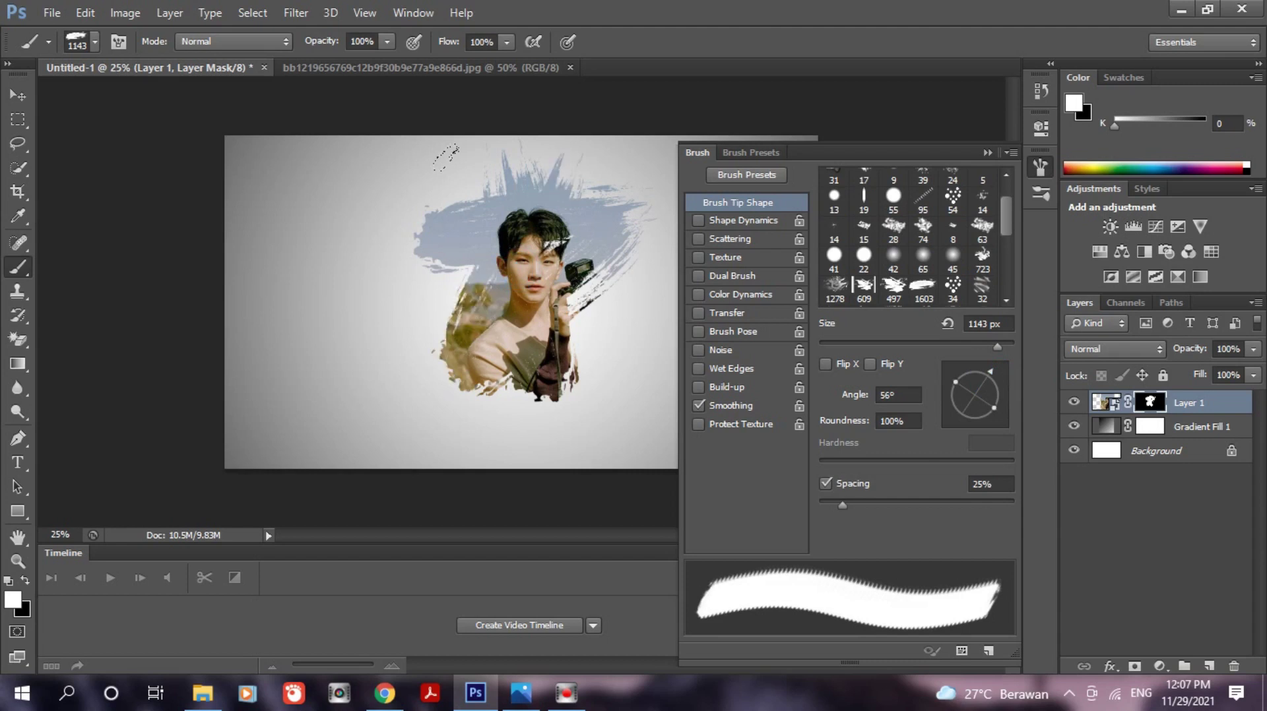
Stamp more strokes at -18°, -47° and -147° revealing landscape, hands and the lower left
left_click_drag(988, 371, 1002, 402)
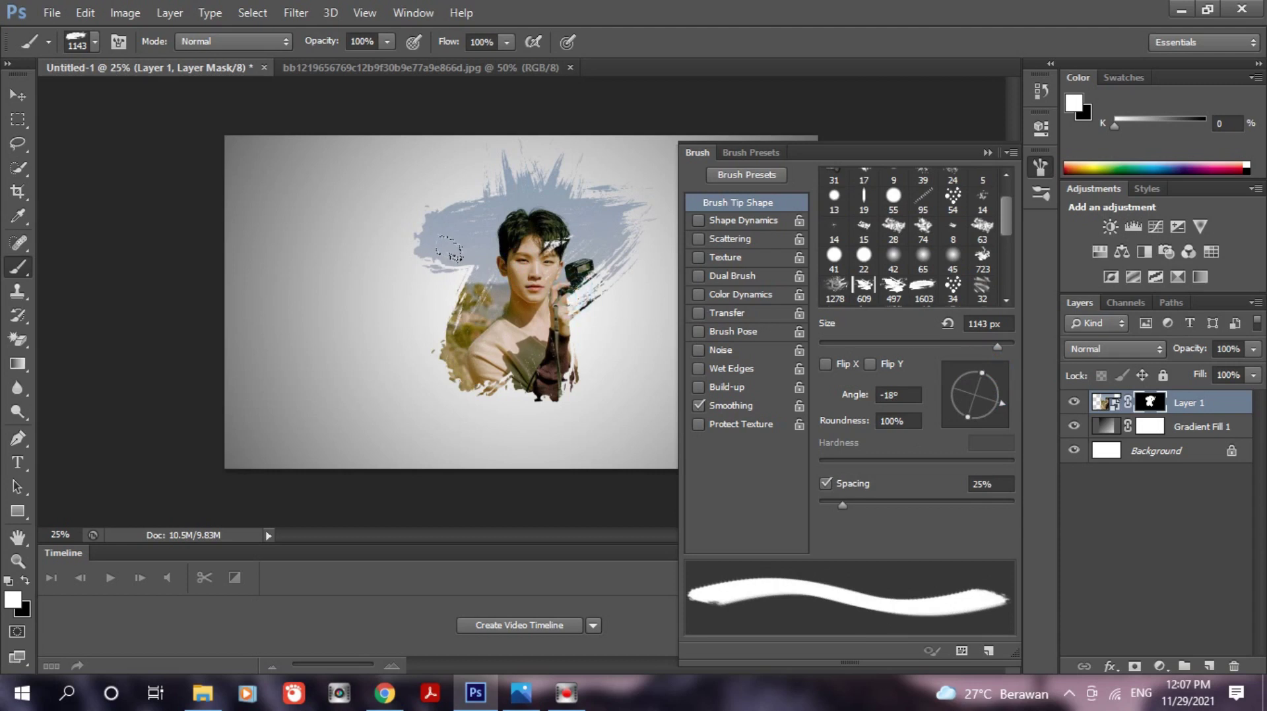
left_click(449, 251)
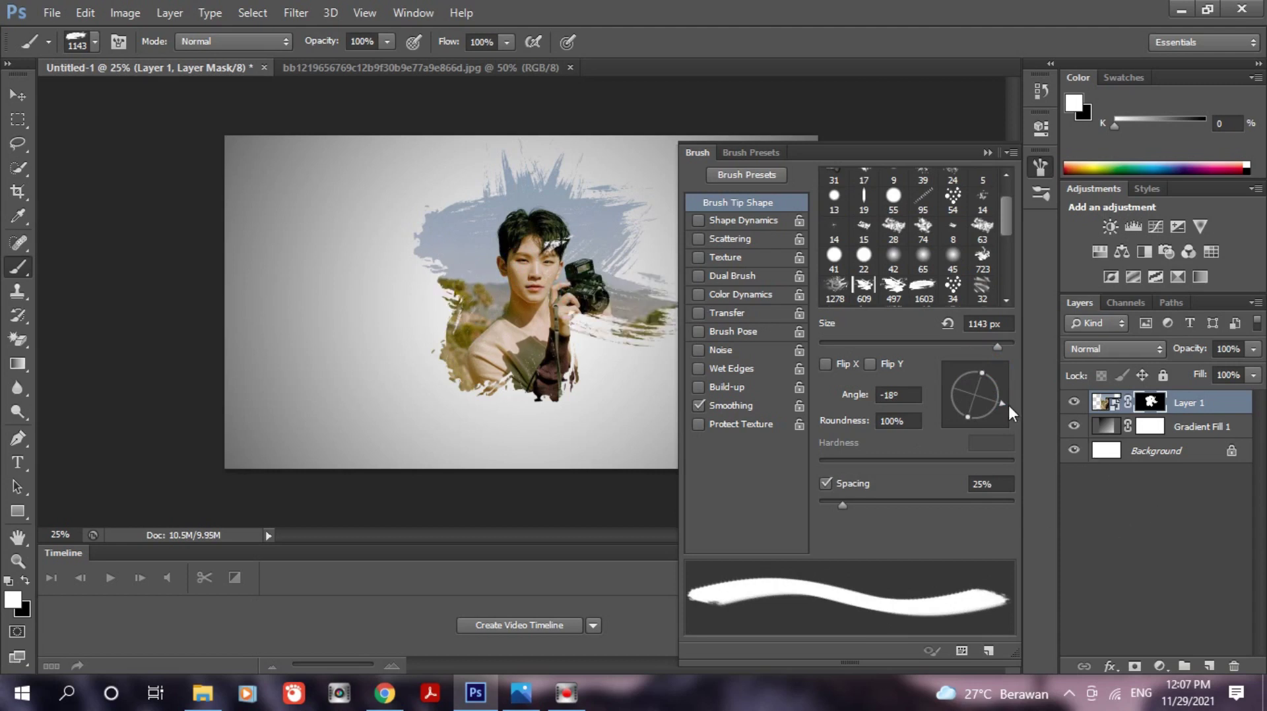
left_click_drag(1001, 405, 994, 415)
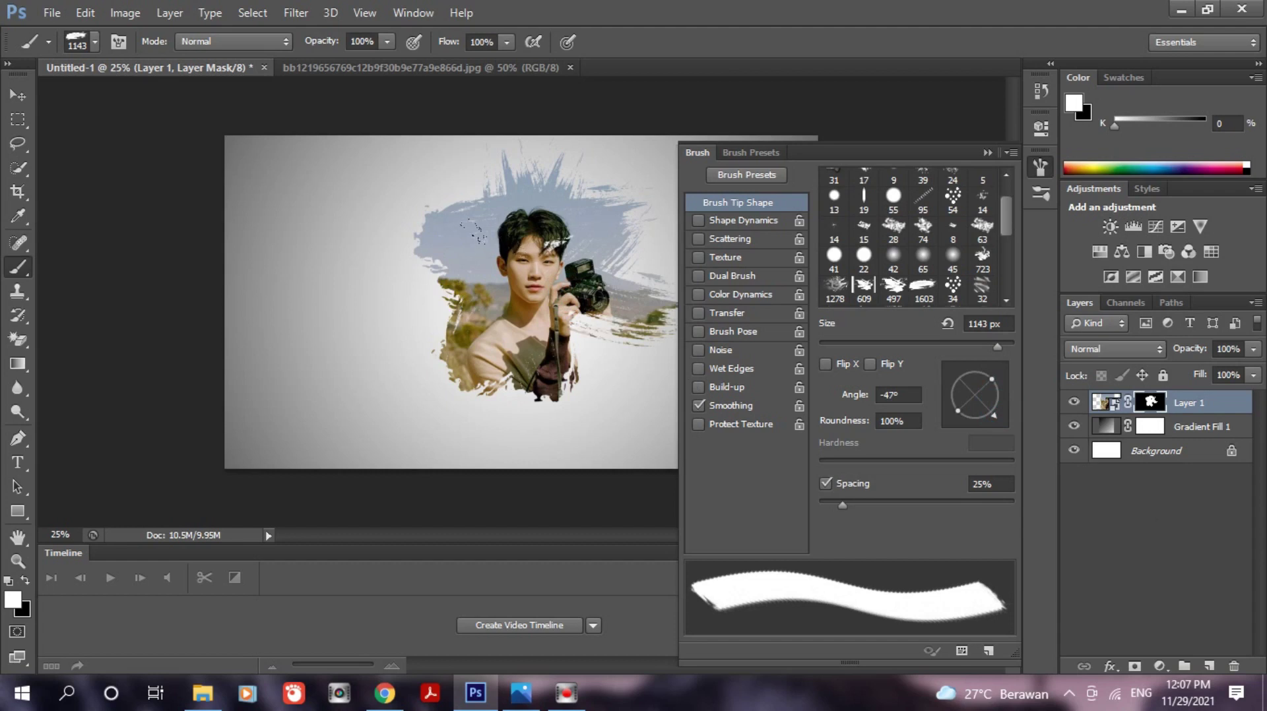
left_click(574, 314)
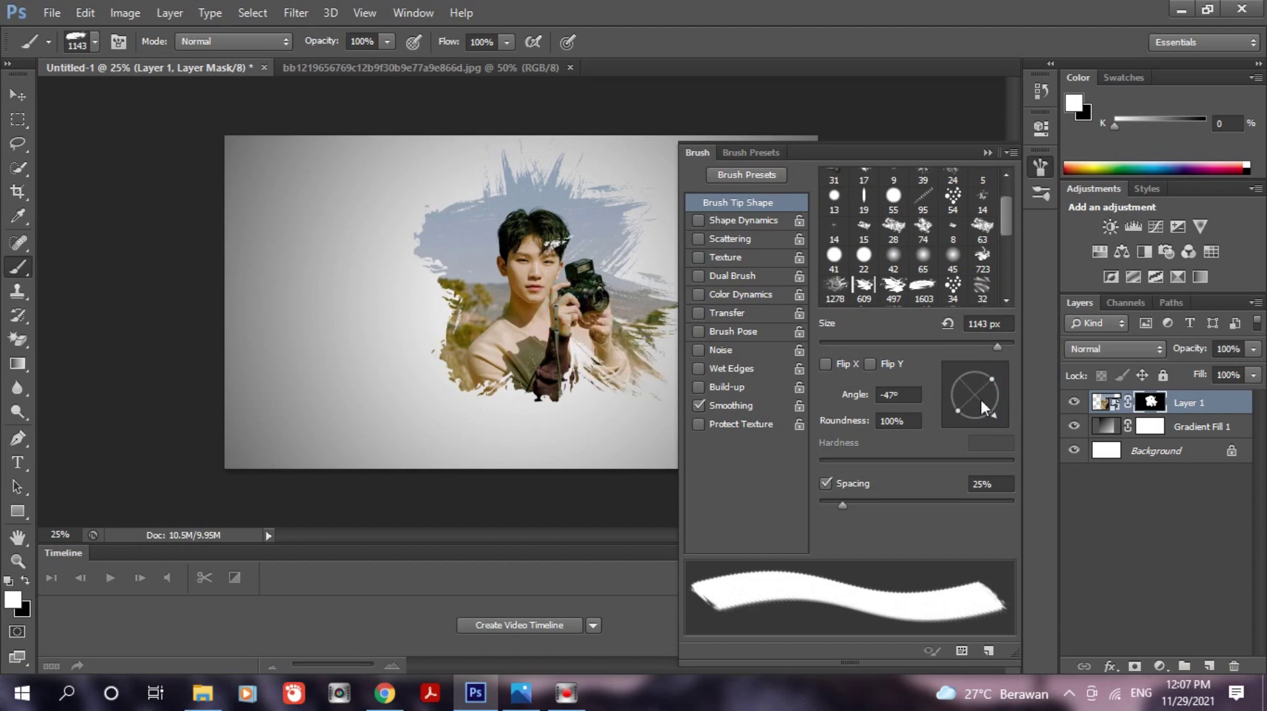
mouse_move(997, 412)
left_mouse_down()
mouse_move(1002, 392)
mouse_move(969, 417)
mouse_move(938, 395)
mouse_move(938, 368)
left_mouse_up()
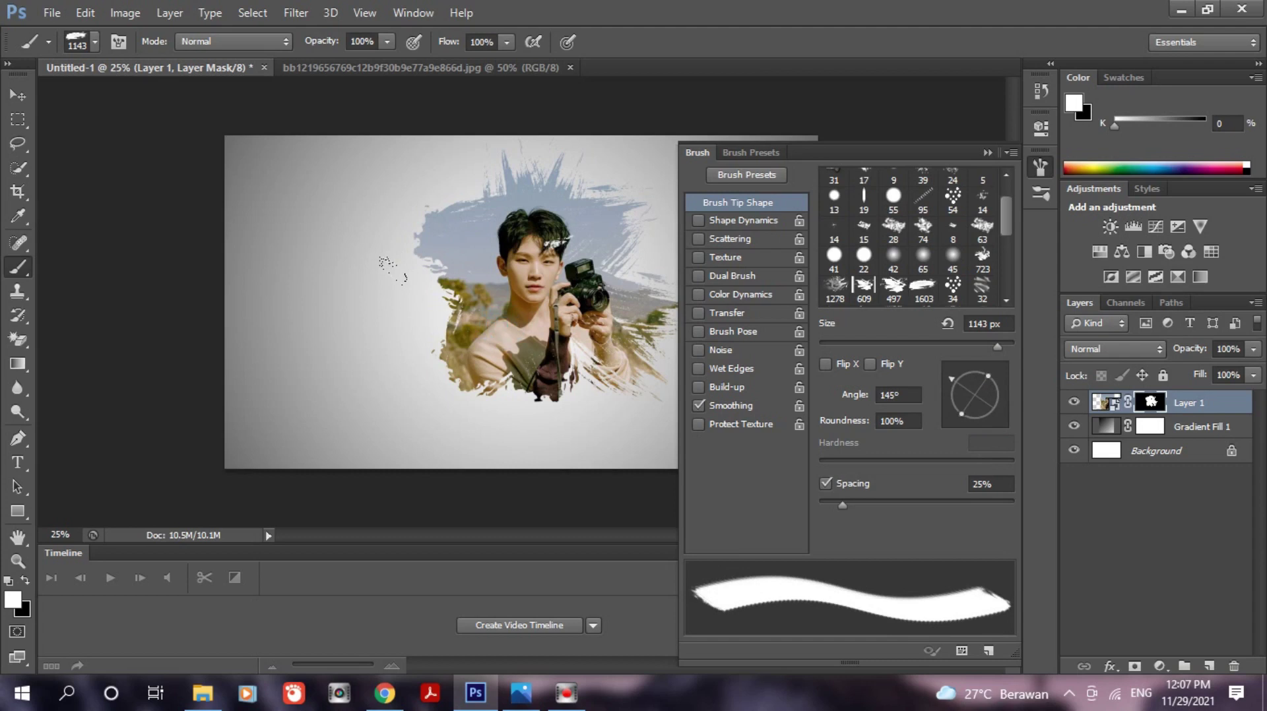
left_click(394, 266)
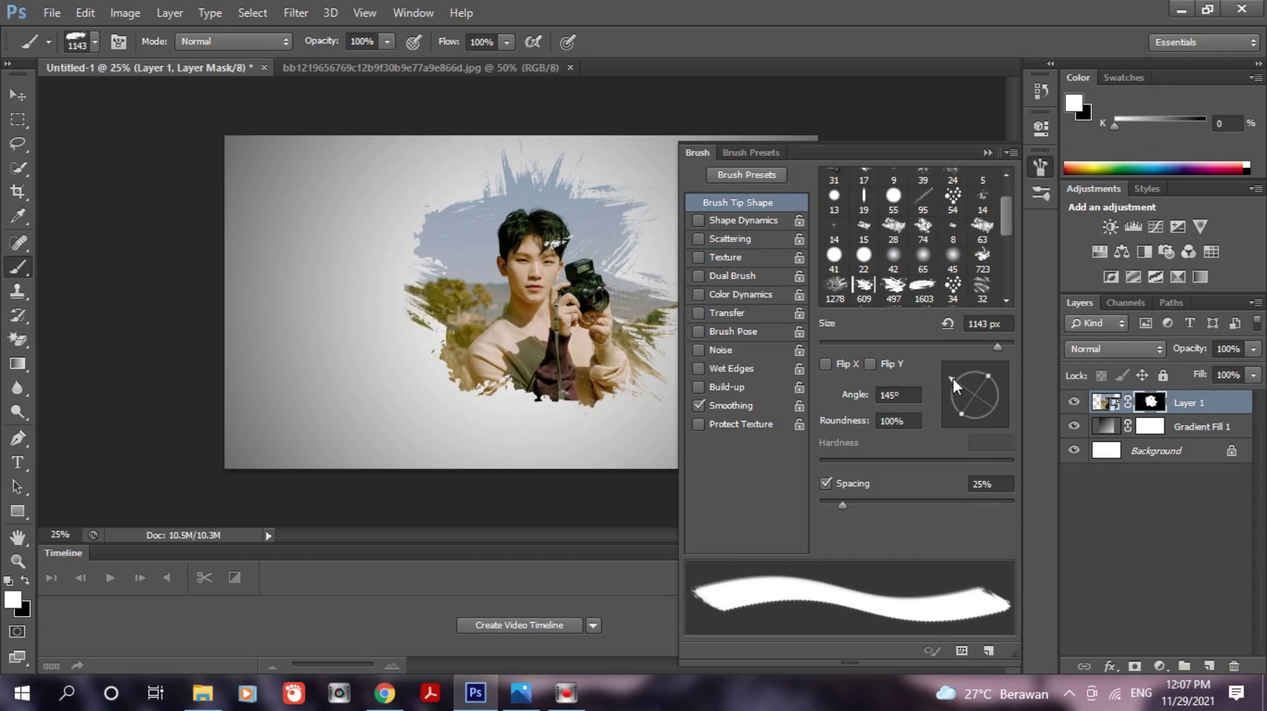
left_click_drag(950, 379, 984, 367)
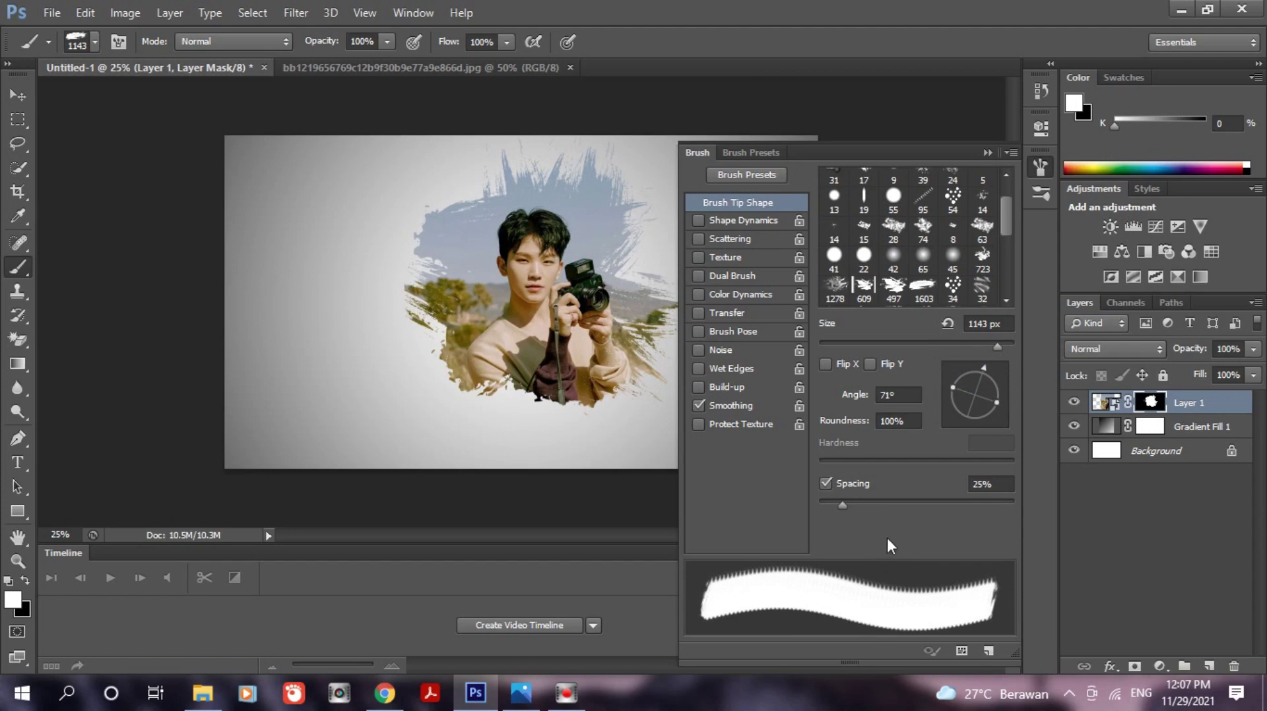
left_click_drag(980, 369, 926, 423)
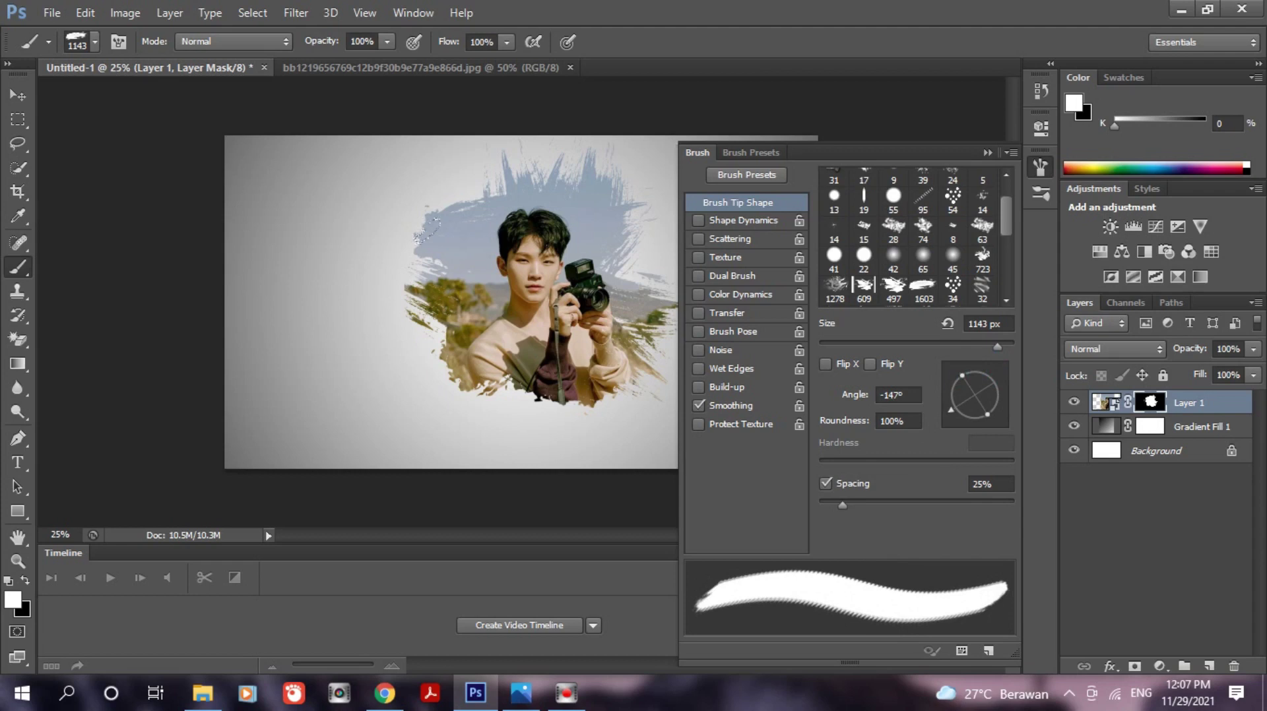
left_click(521, 324)
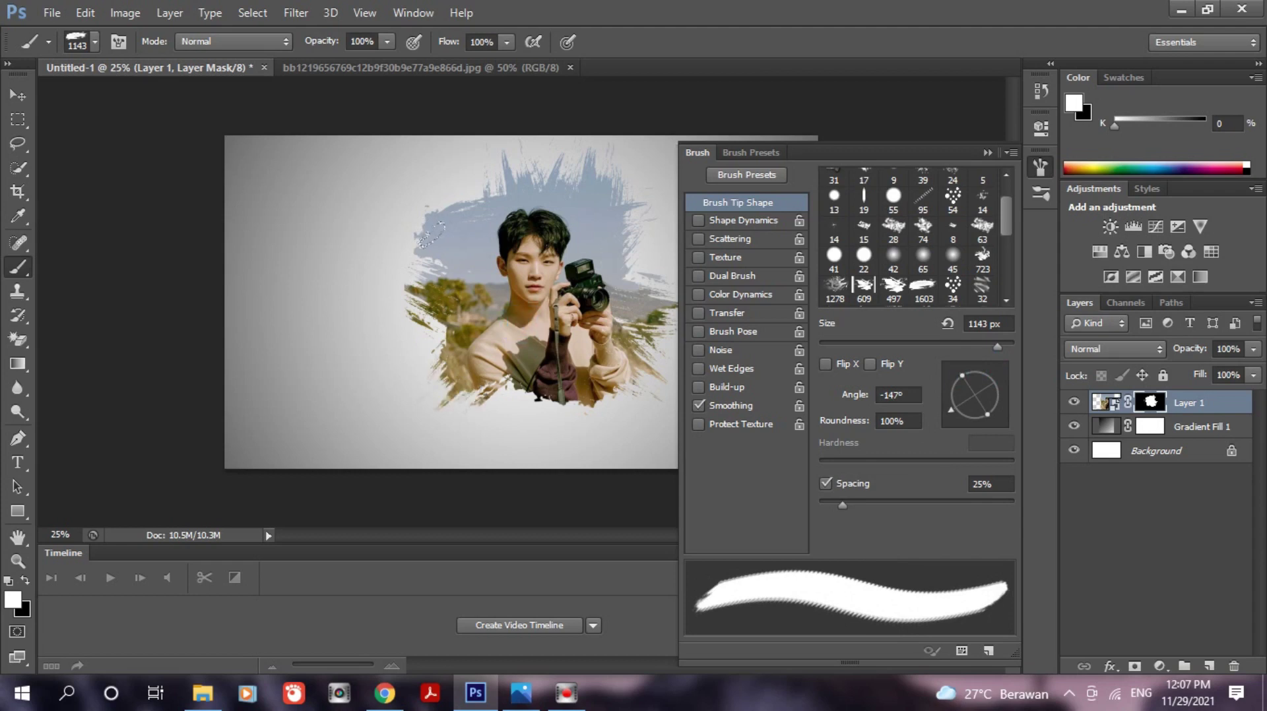
Collapse the Brush panel to view the full ink-splash portrait composite
left_click(988, 153)
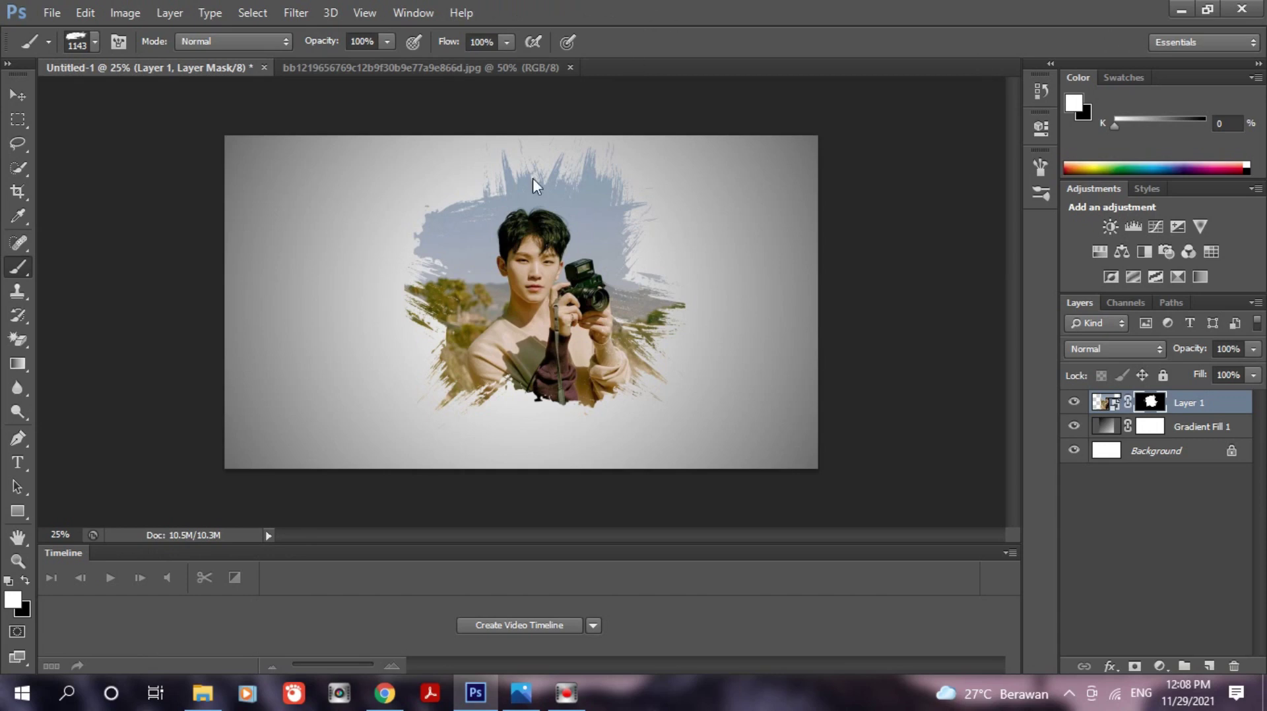
key("ctrl+o")
Open the Untitled-2.png ink smoke image from Downloads as a new document
scroll(594, 330, "down", 3)
left_click(540, 298)
mouse_move(520, 295)
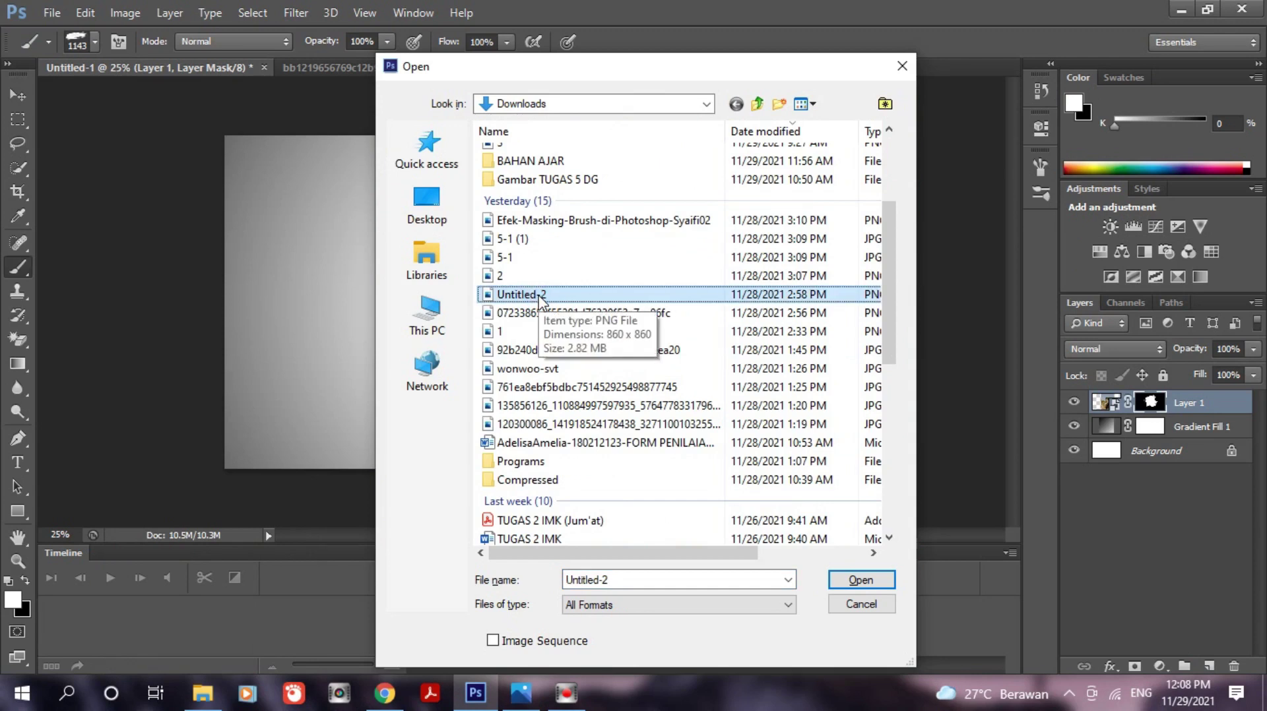
left_click(851, 581)
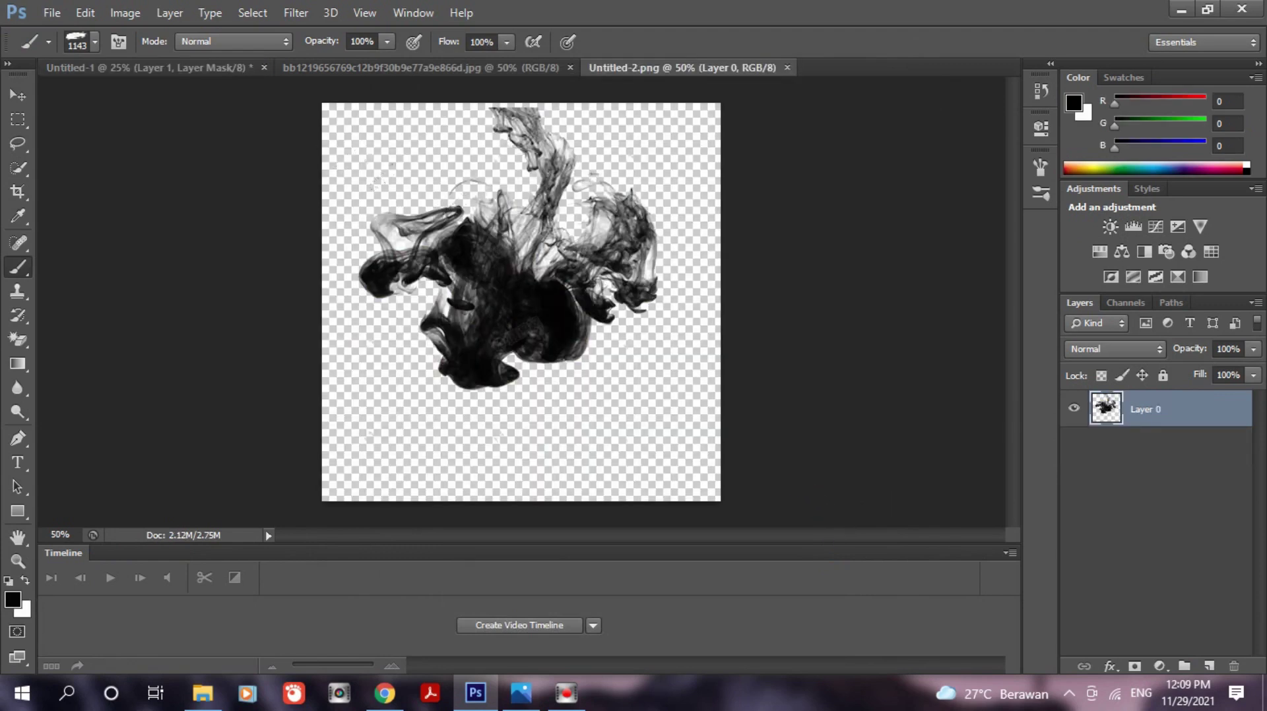
Draw a rectangular marquee from the canvas top-left enclosing the entire ink smoke shape
left_click(18, 120)
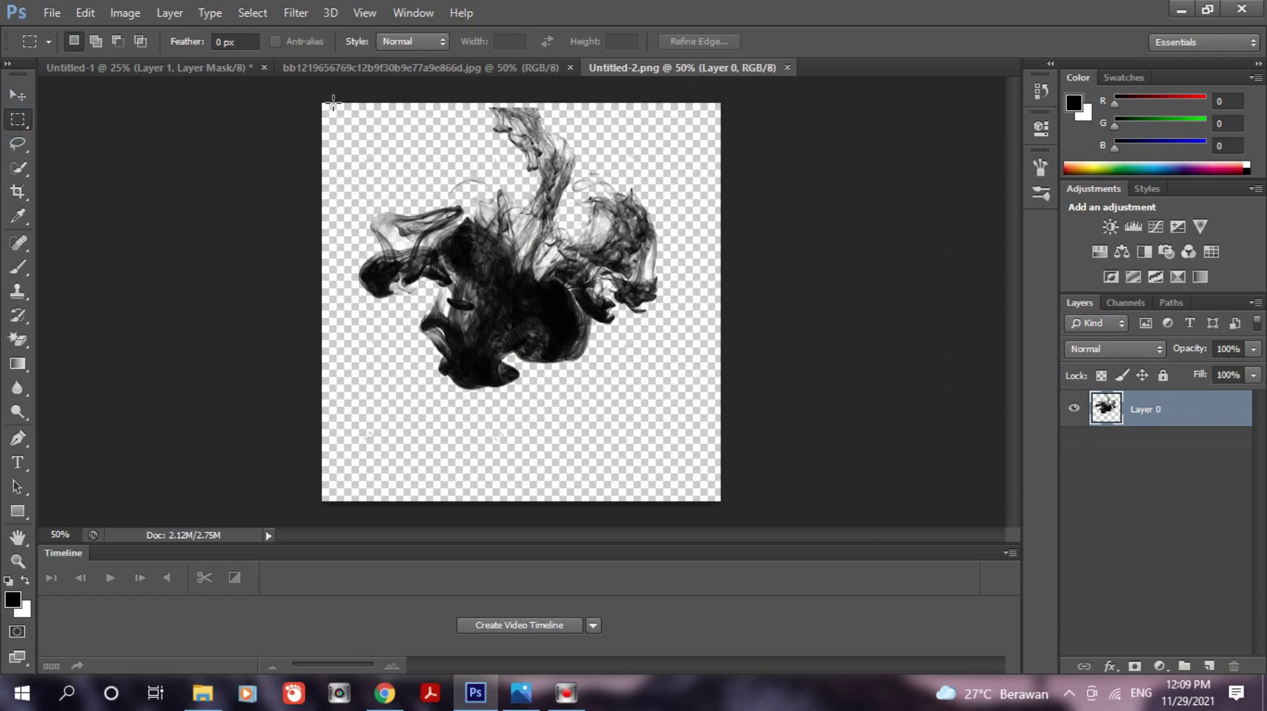
left_click_drag(329, 104, 600, 307)
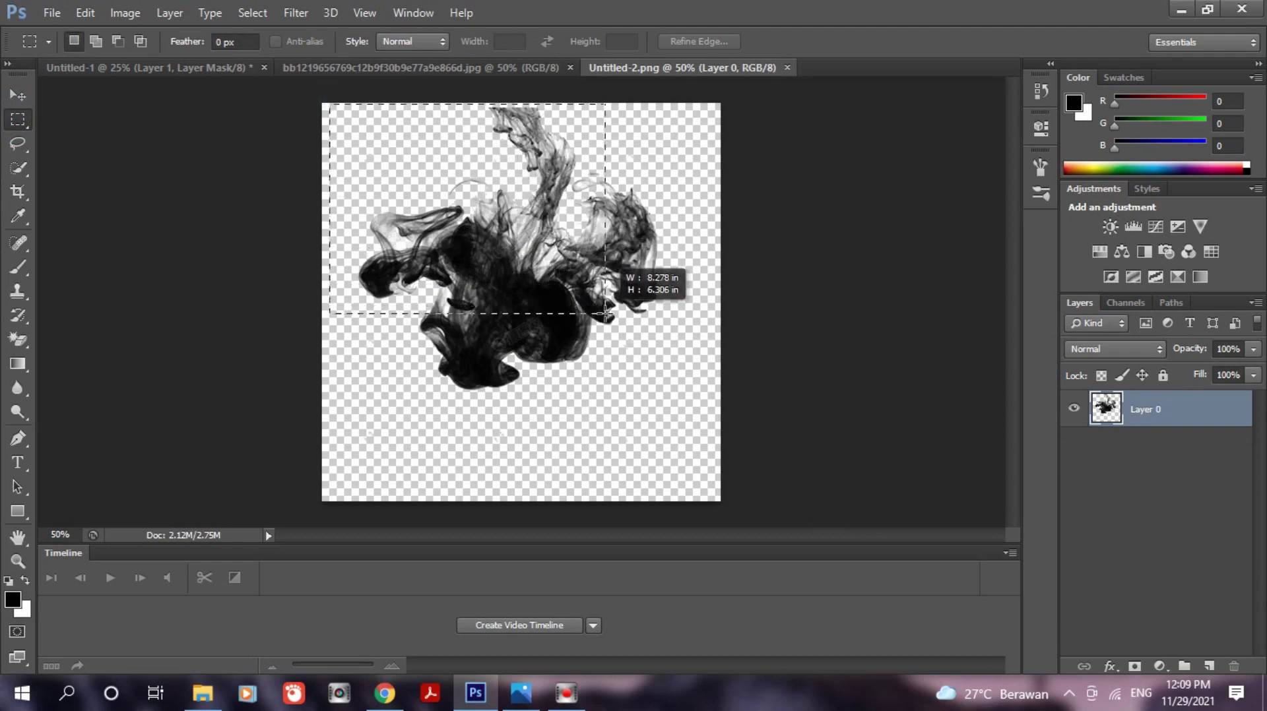
left_click_drag(600, 307, 689, 406)
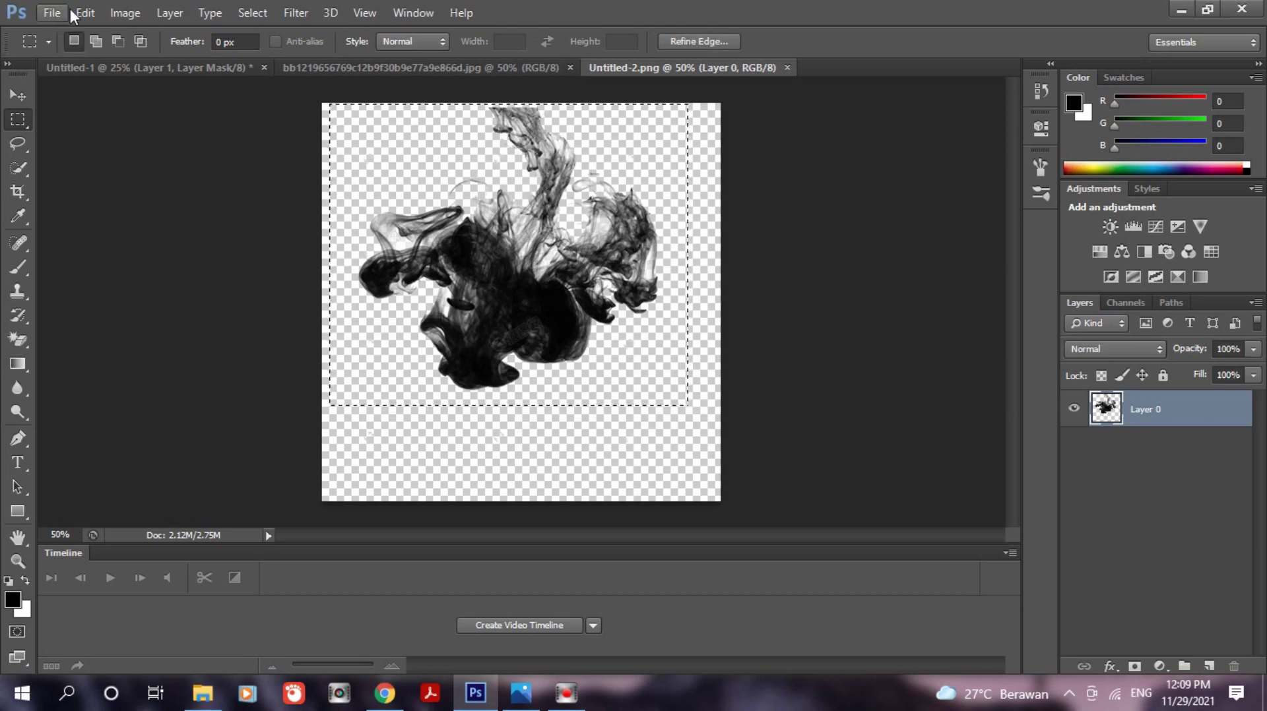
left_click(84, 13)
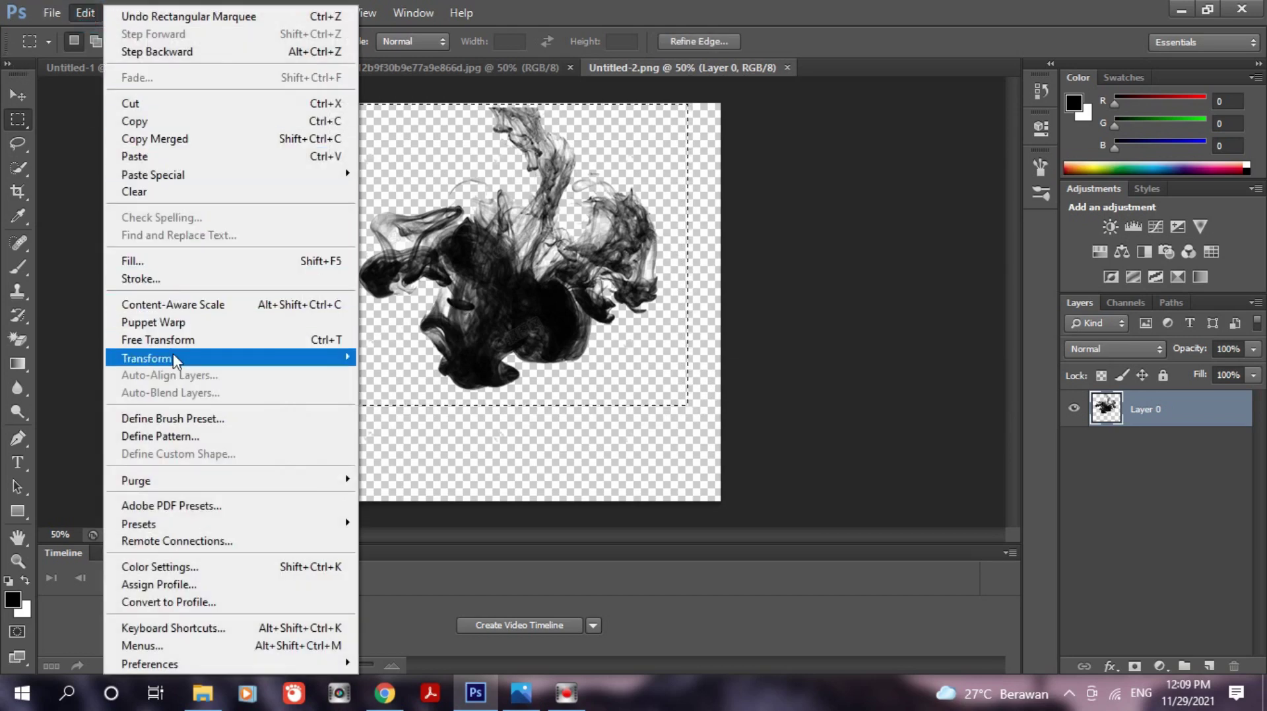
Define the selected ink smoke as brush preset 'Sampled Brush 3', then return to Untitled-1
left_click(177, 419)
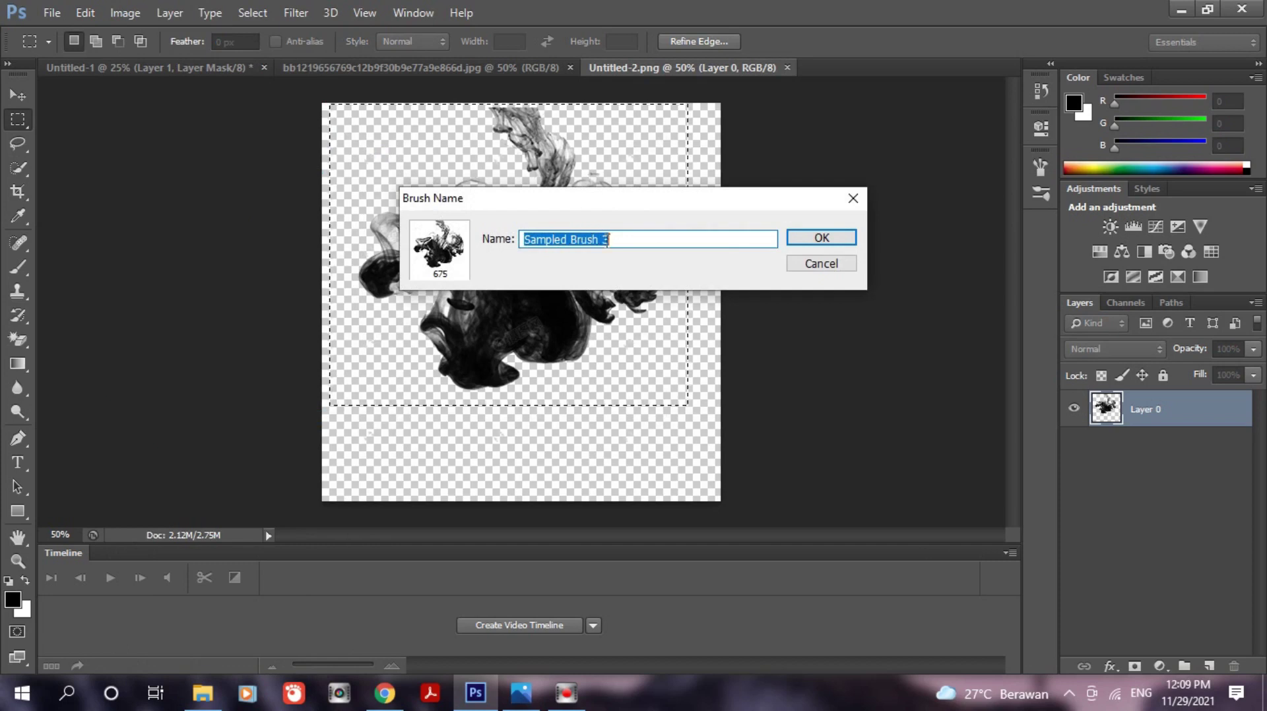
left_click(851, 247)
left_click(178, 69)
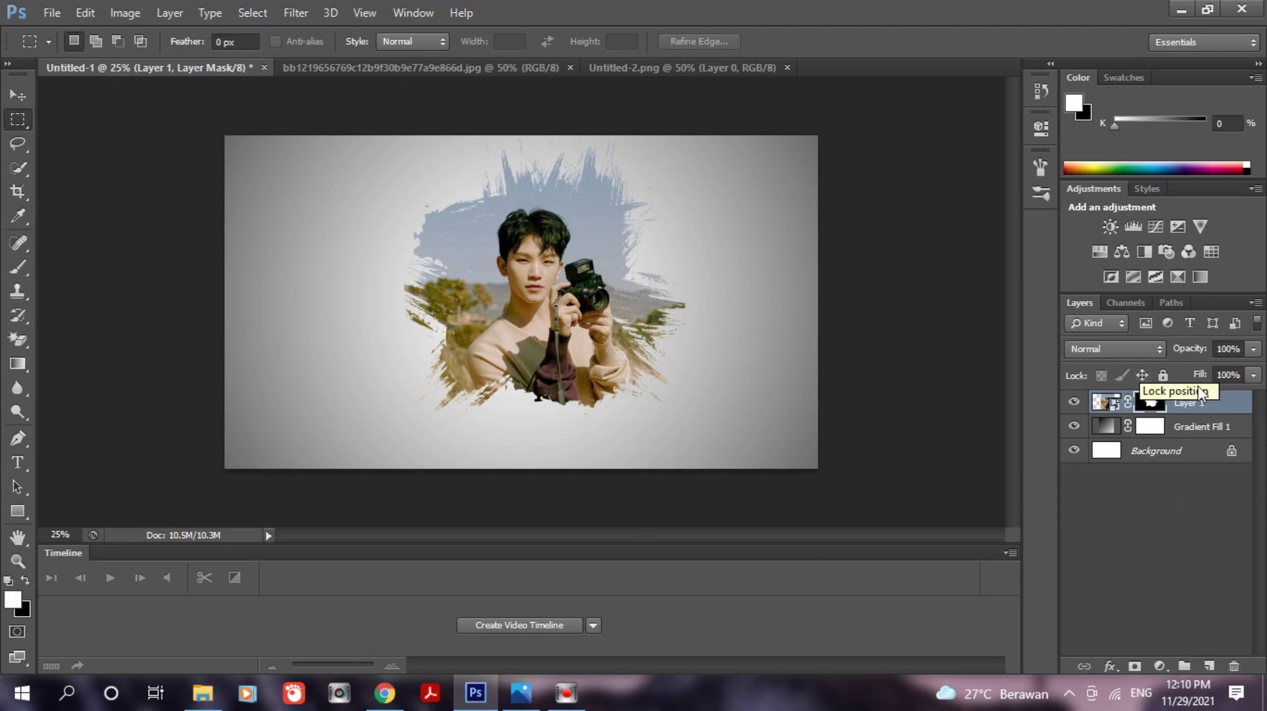
Delete Layer 1's old mask, convert it to a smart object, and add an inverted black mask
left_click(1232, 667)
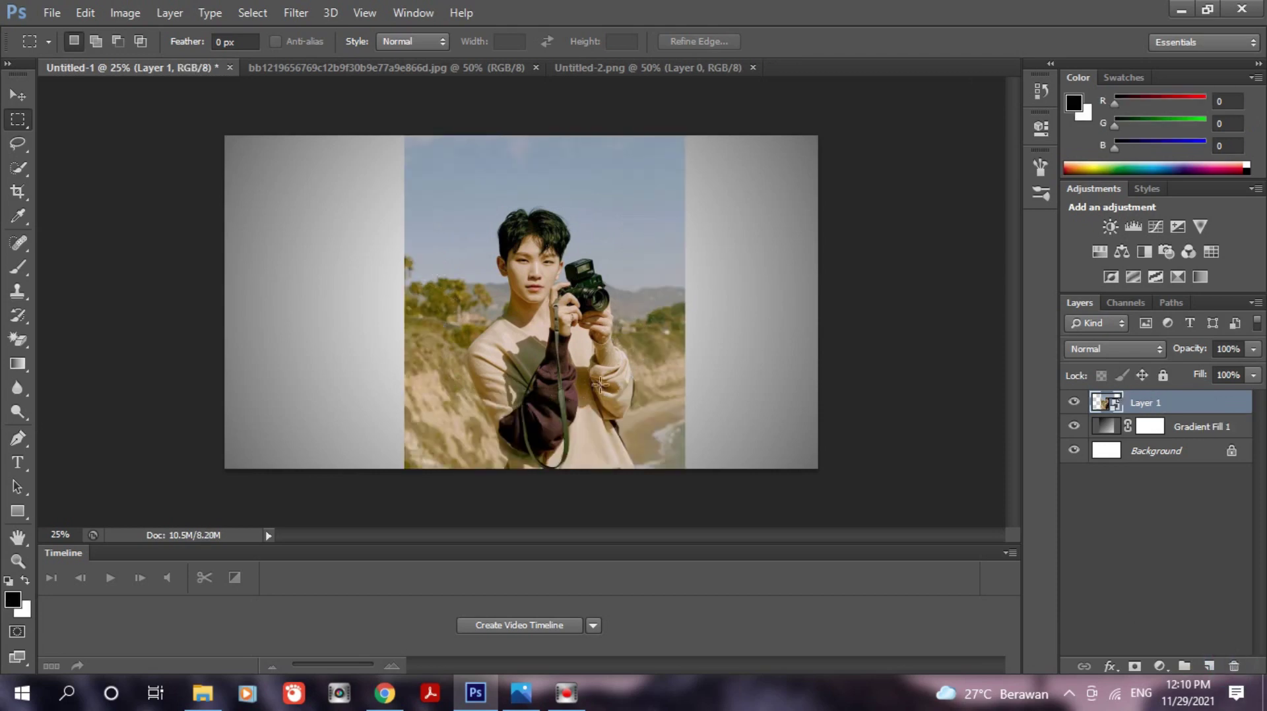
right_click(1147, 400)
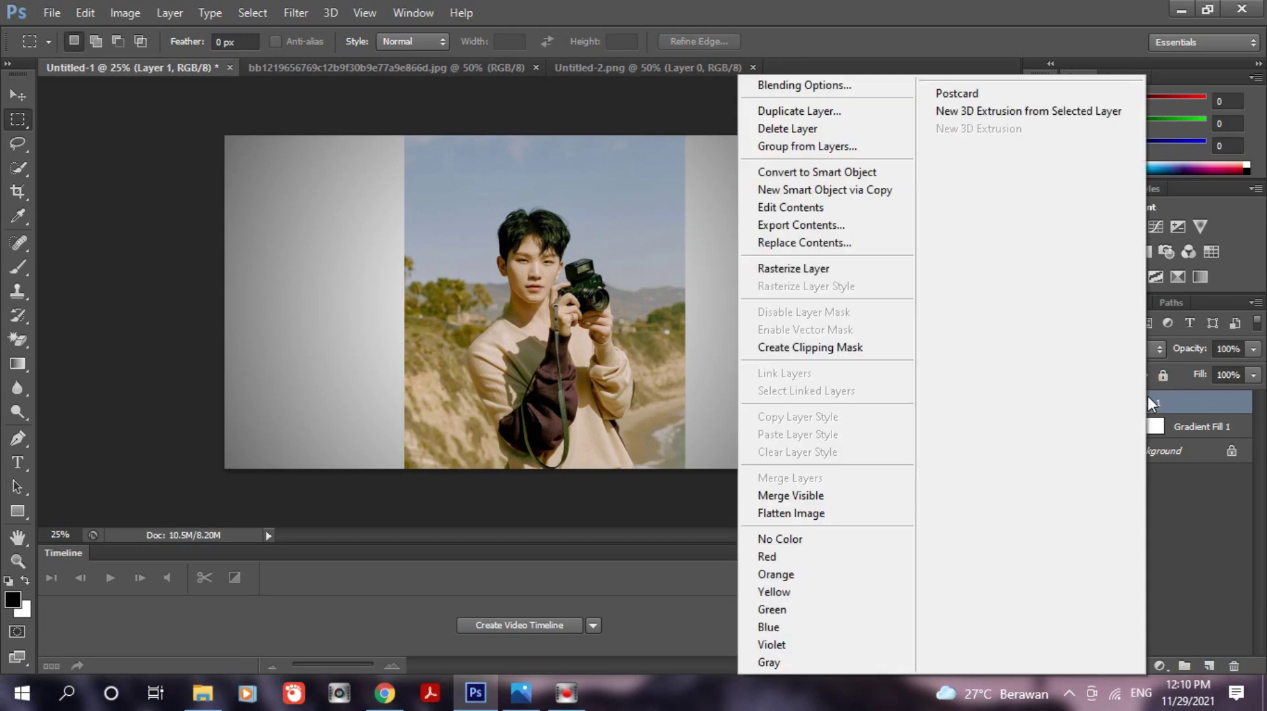
left_click(800, 174)
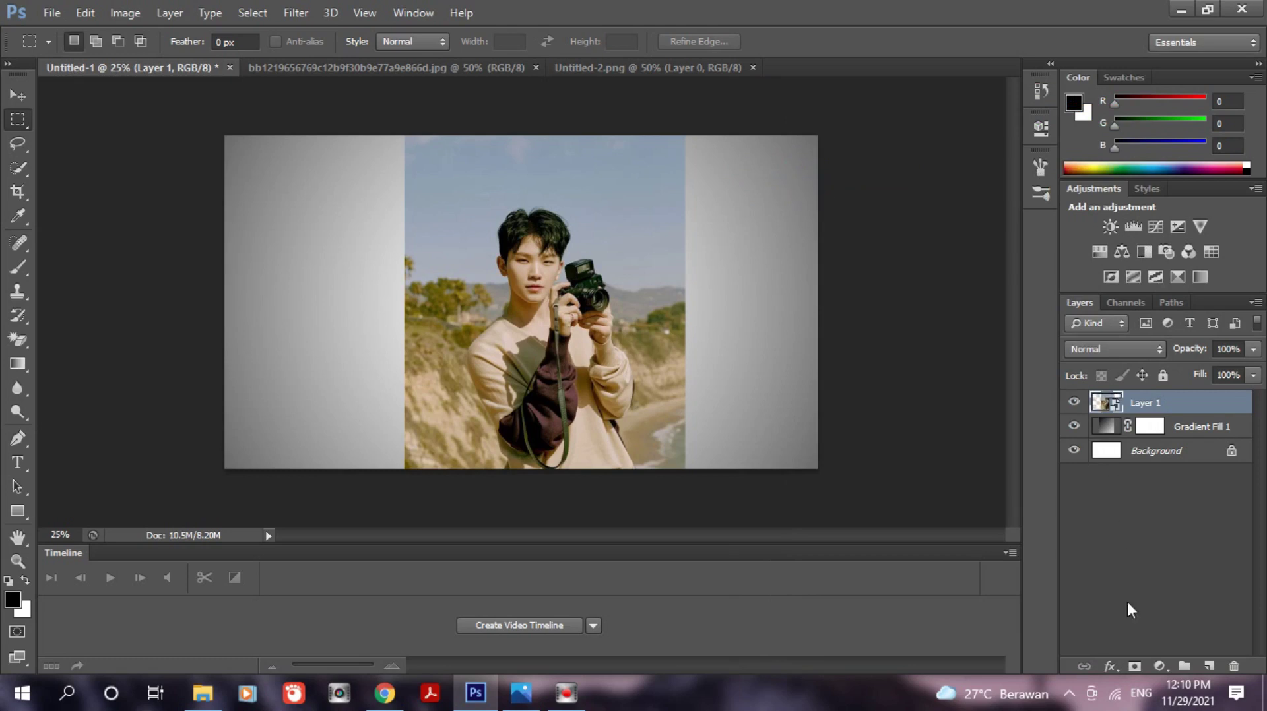
left_click(1134, 667)
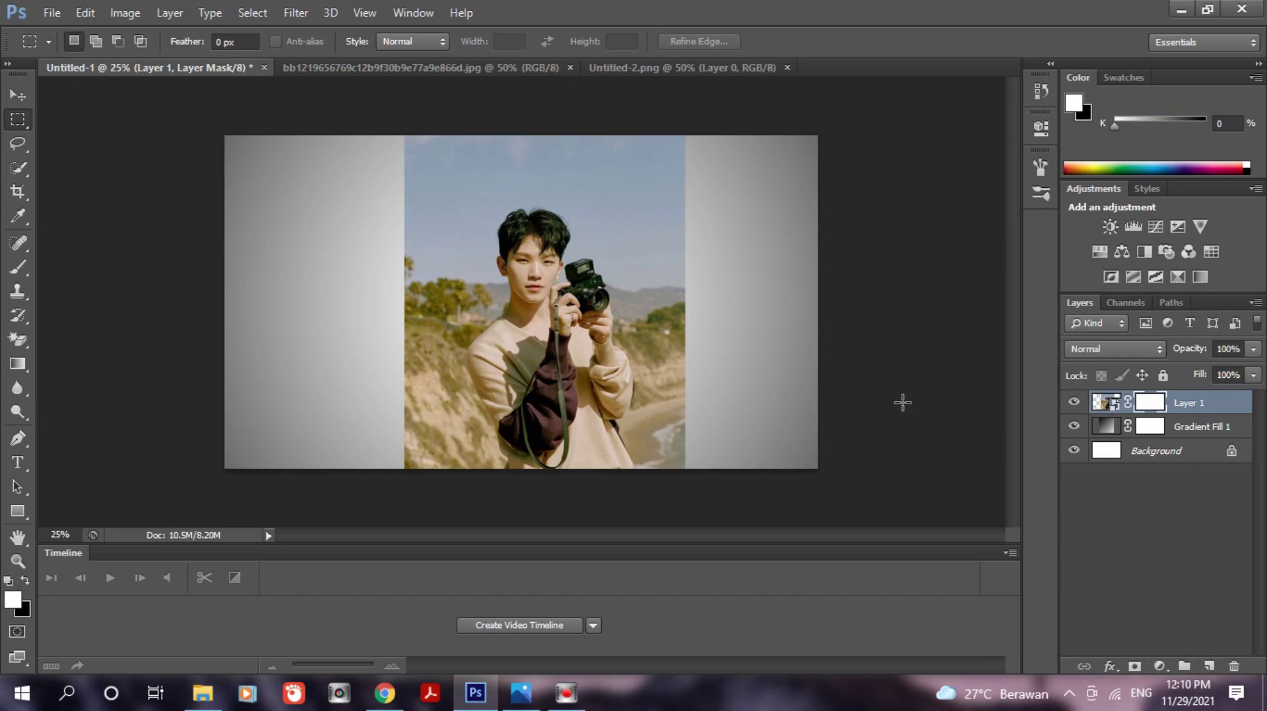
key("ctrl+i")
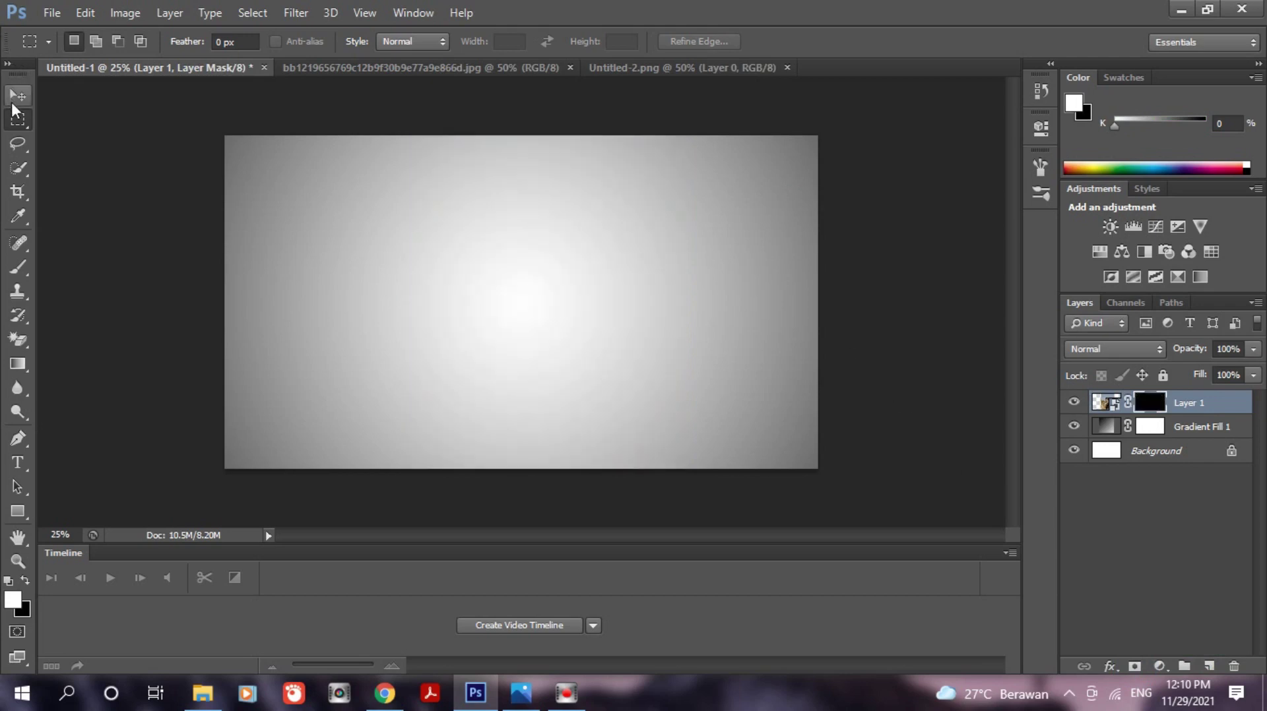
Choose the 675 smoke brush preset at a size of 1057 px
left_click(17, 267)
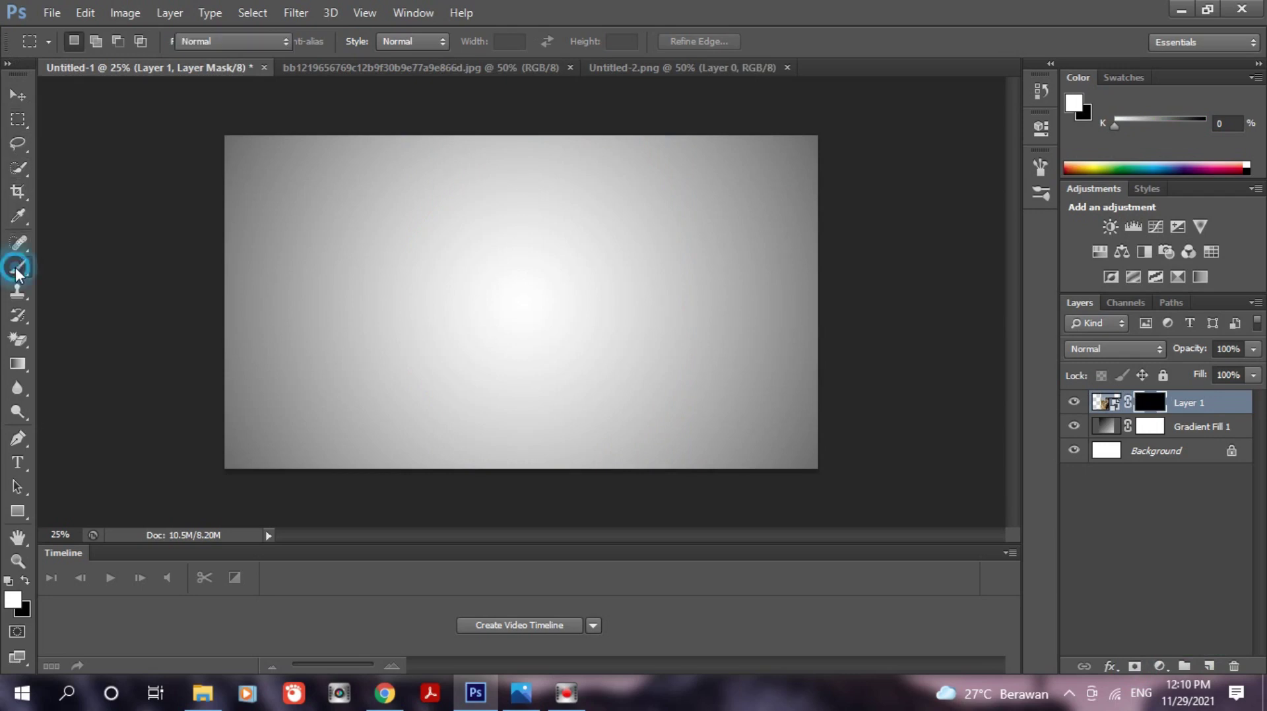
left_click(95, 42)
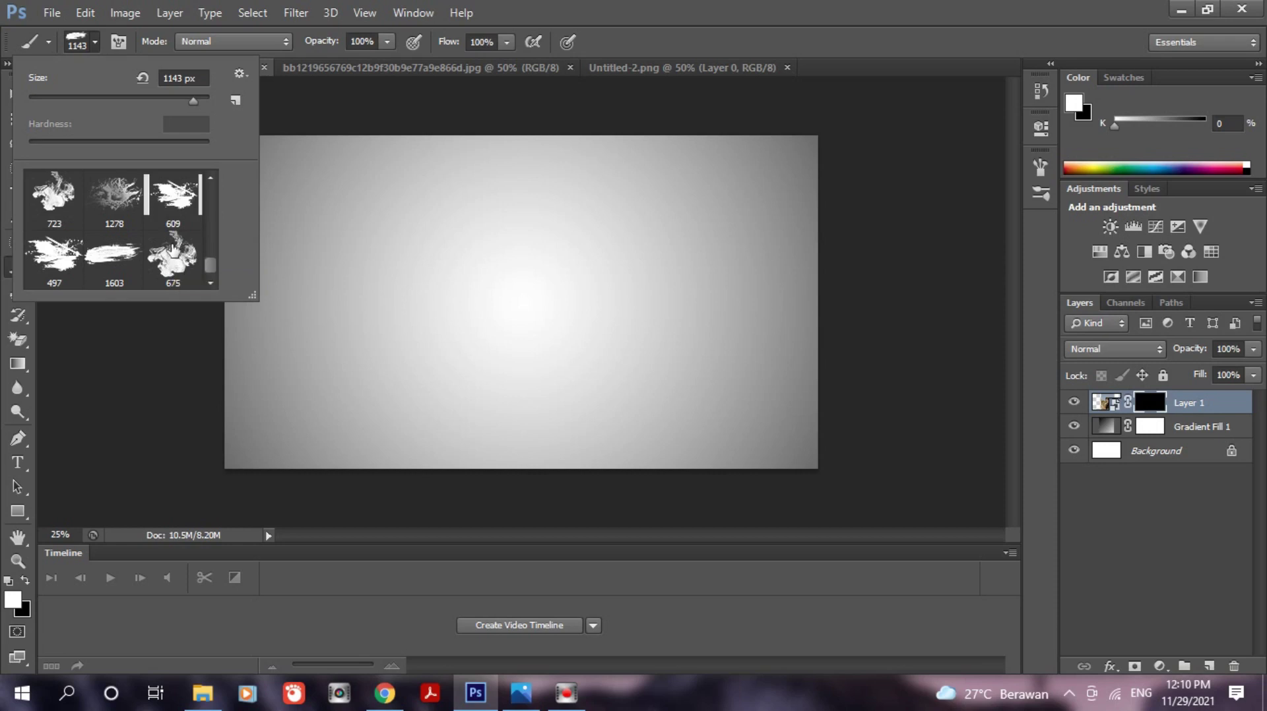
left_click(172, 267)
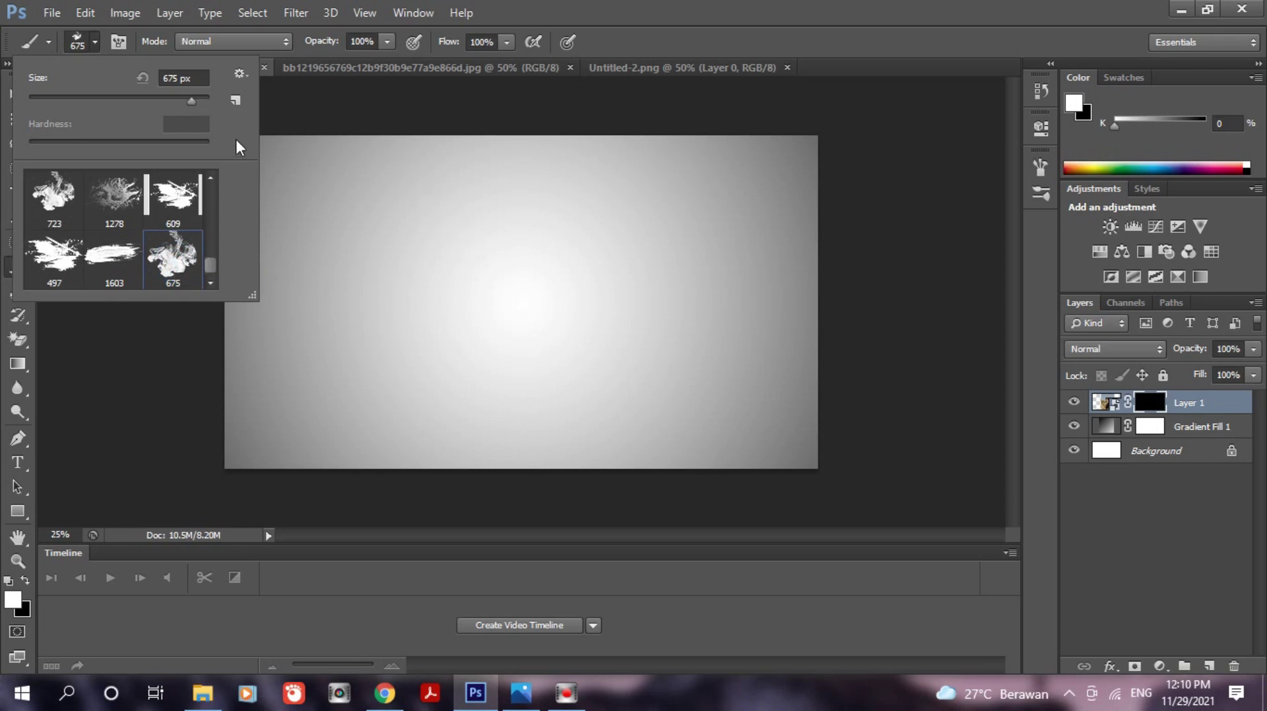
left_click_drag(192, 101, 197, 101)
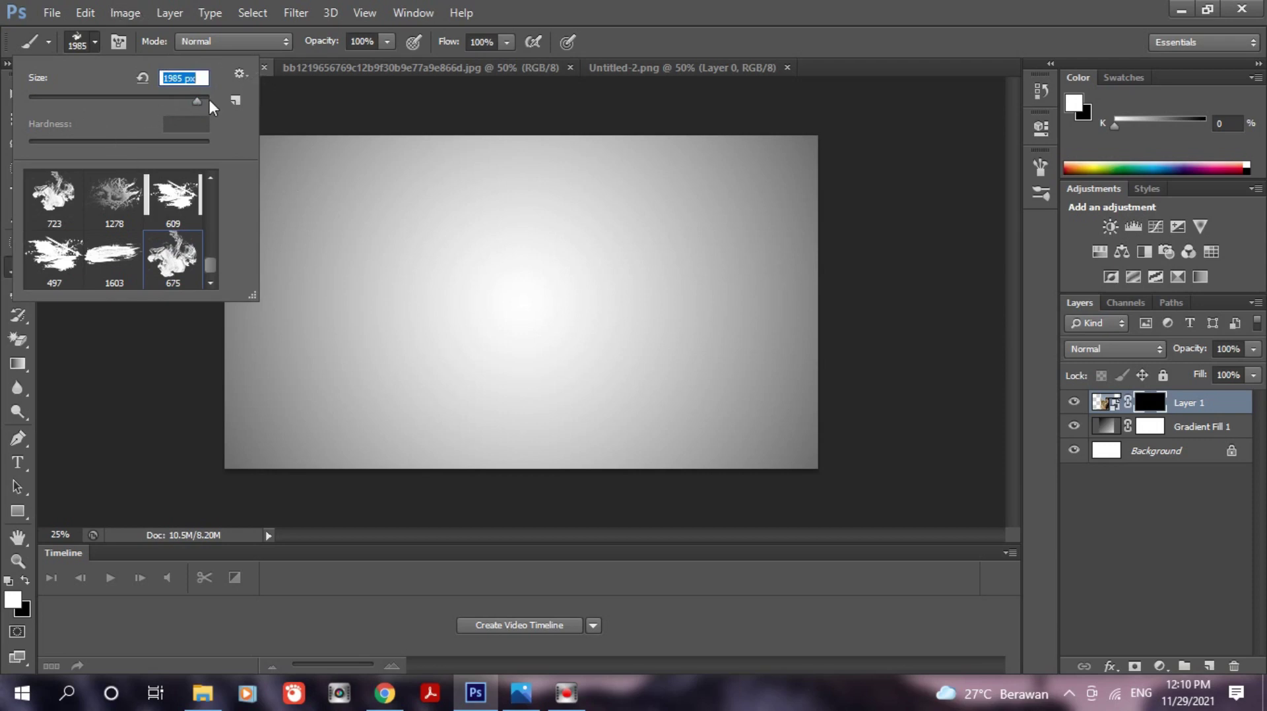
left_click(195, 98)
left_click_drag(192, 97, 194, 99)
key("Return")
Stamp white smoke on the mask to reveal the man's face and hair
left_click(515, 246)
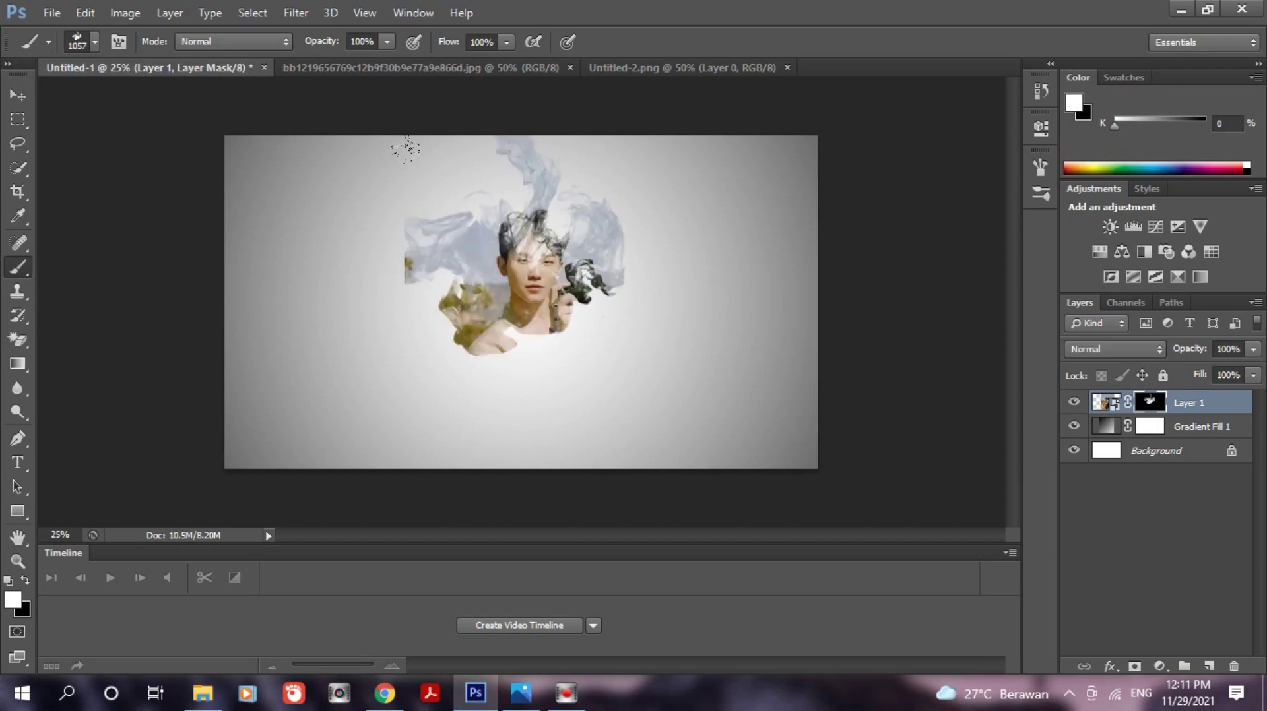
left_click(406, 149)
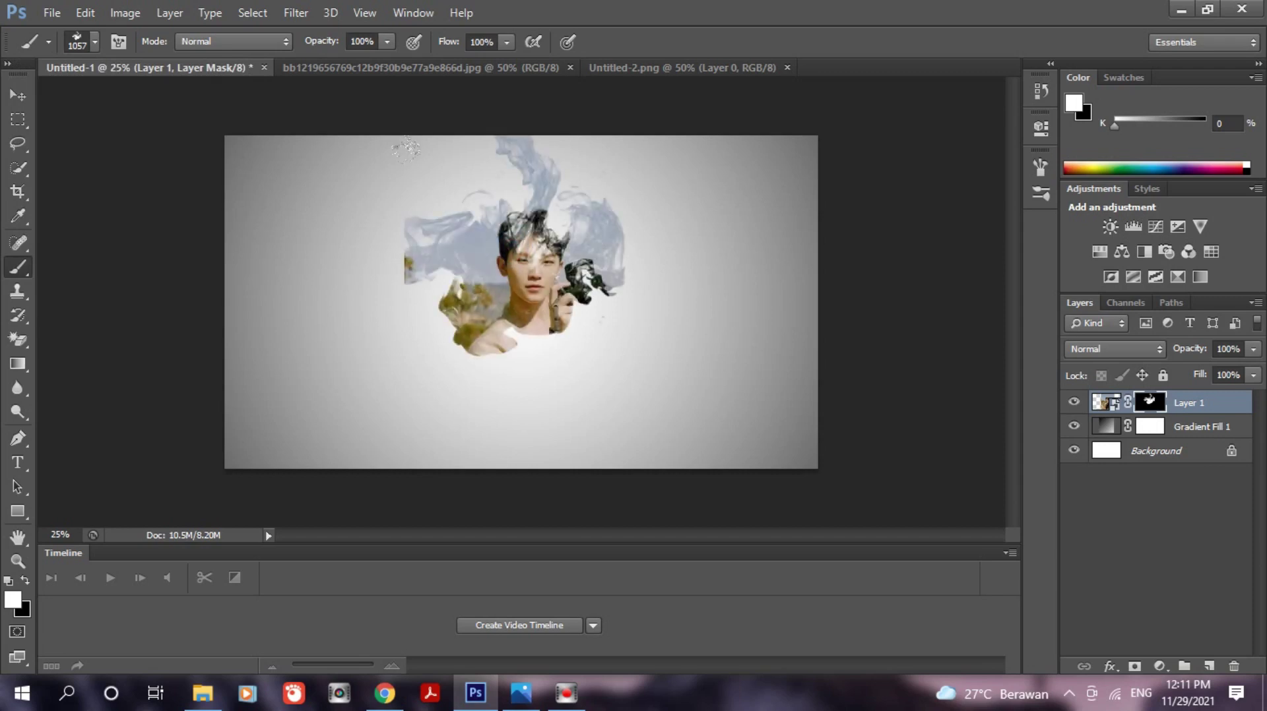
left_click(406, 149)
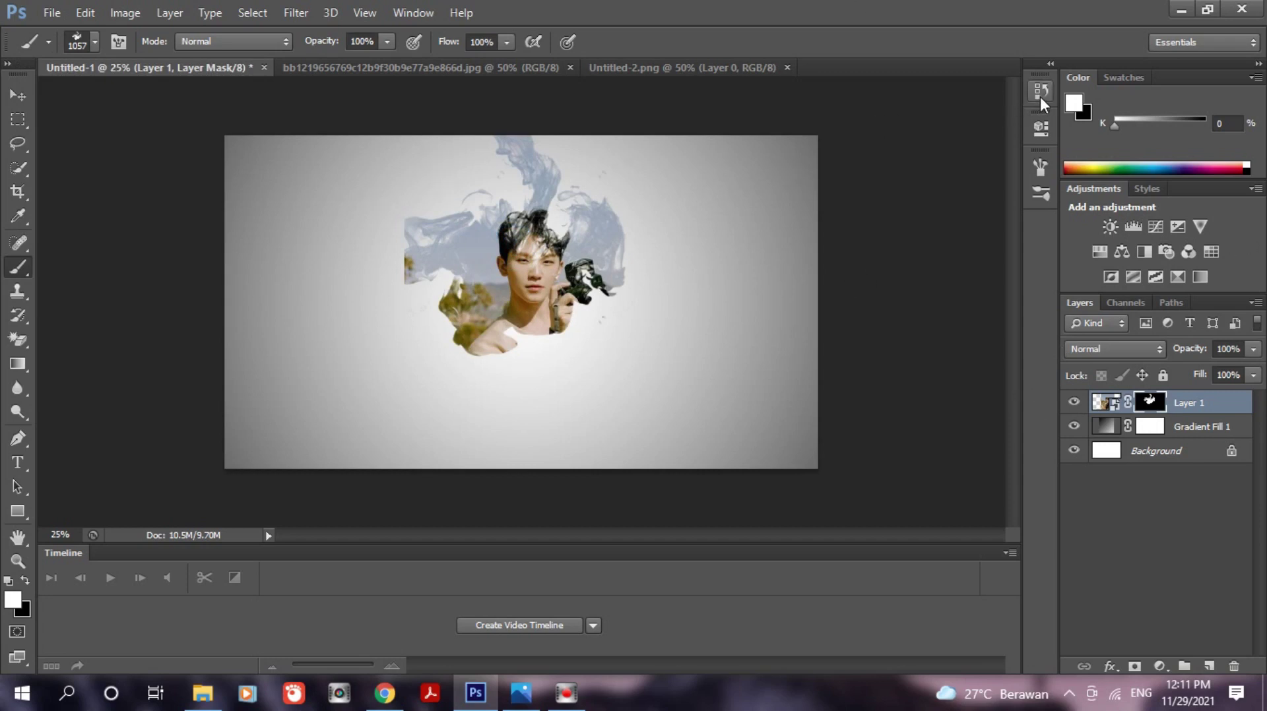
Rotate the brush tip angle to -48° and stamp smoke to reveal more of the photo
left_click(1037, 168)
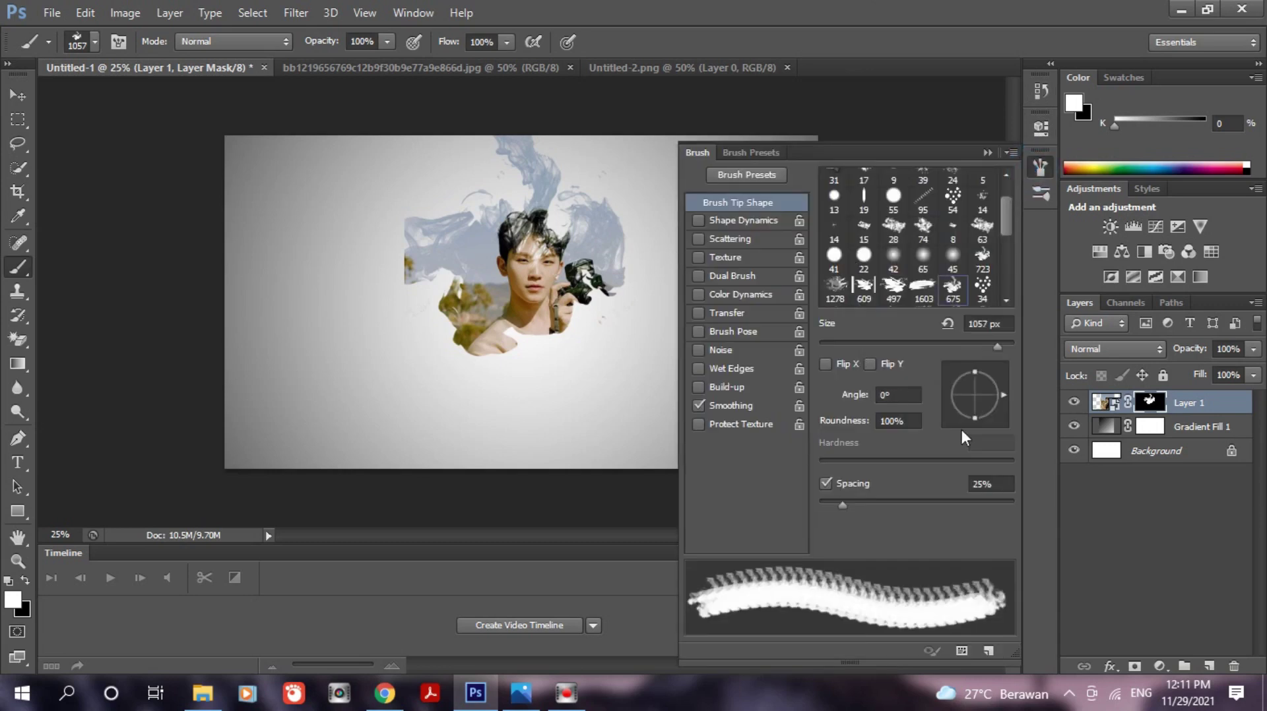
left_click_drag(1002, 396, 999, 414)
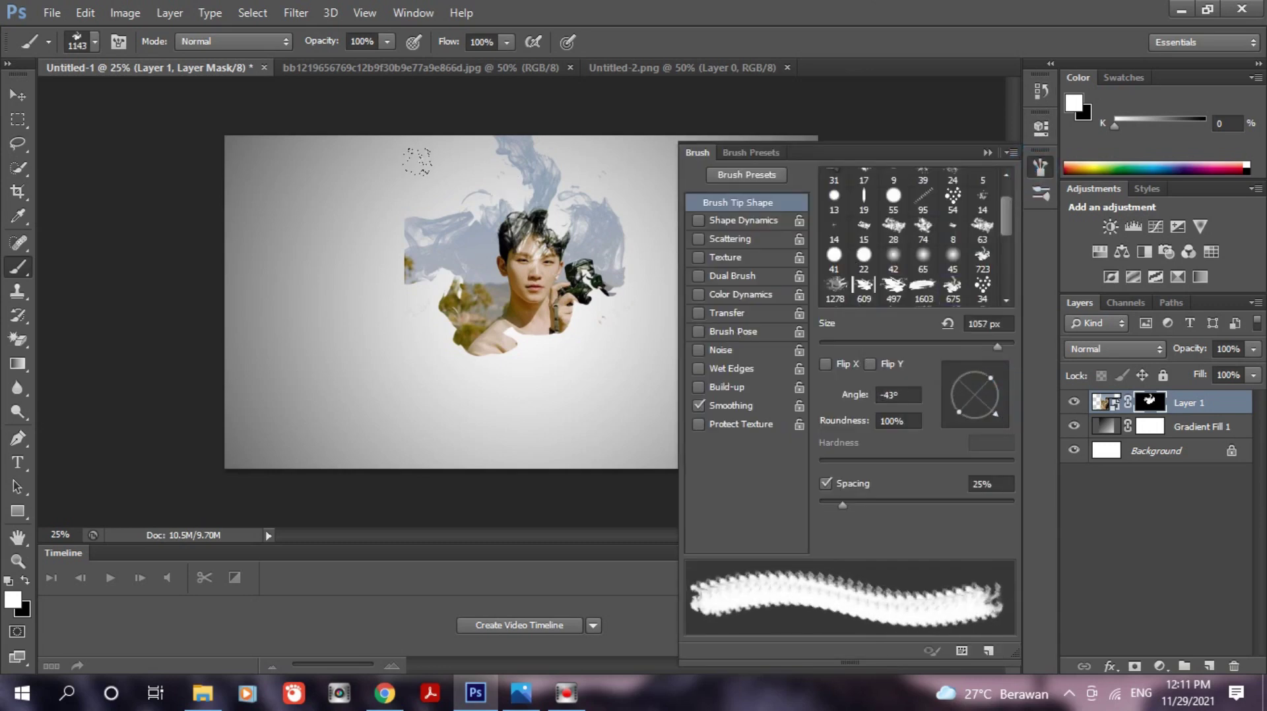
left_click_drag(996, 412, 951, 410)
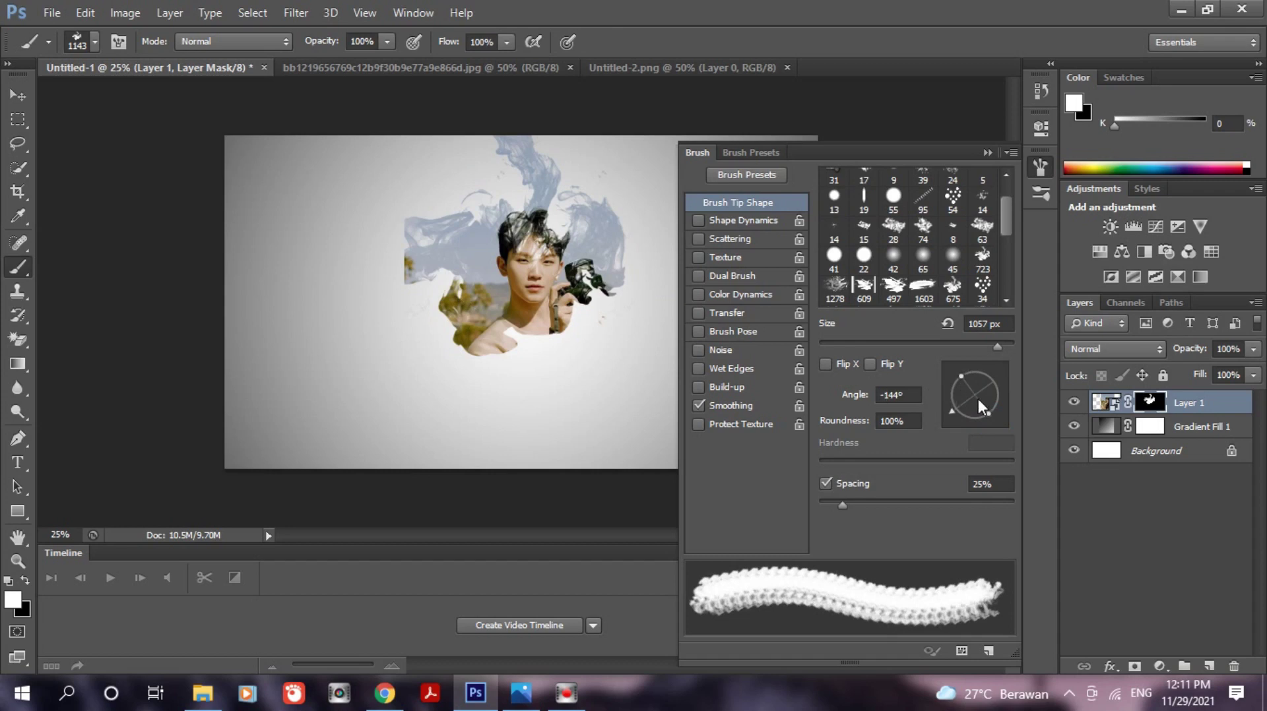
mouse_move(947, 408)
left_mouse_down()
mouse_move(975, 426)
mouse_move(999, 418)
left_mouse_up()
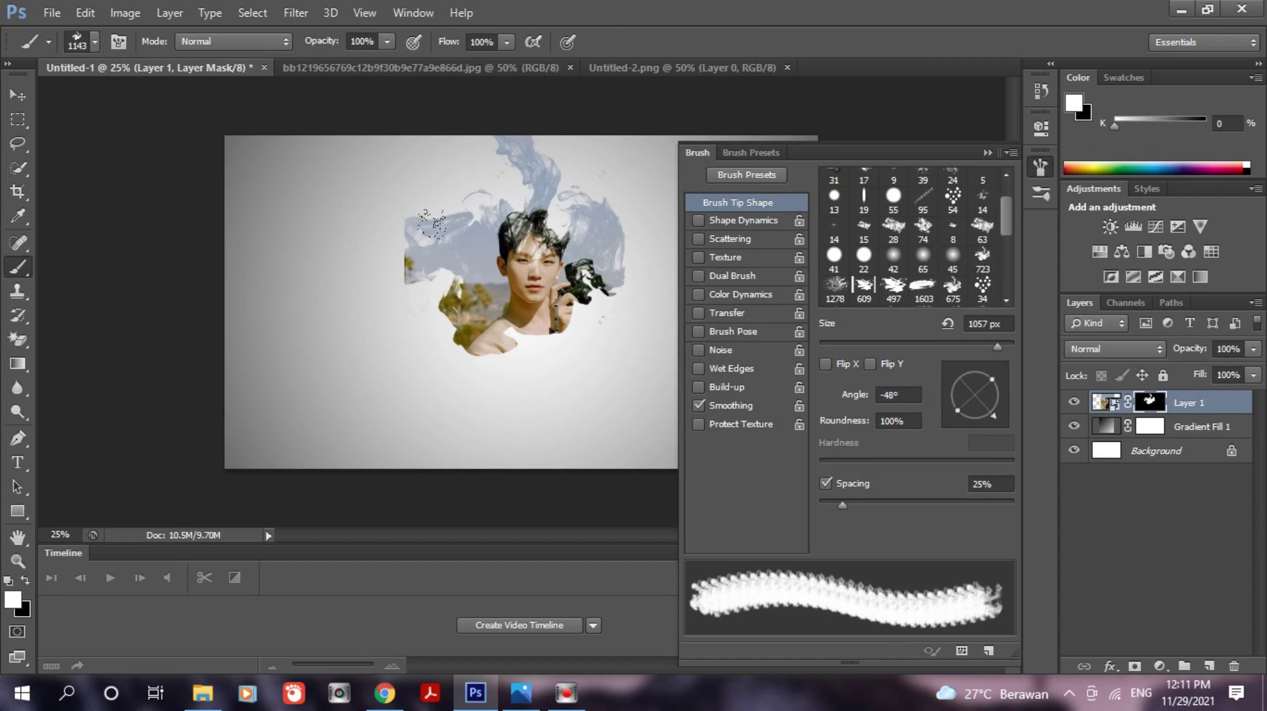
left_click(533, 330)
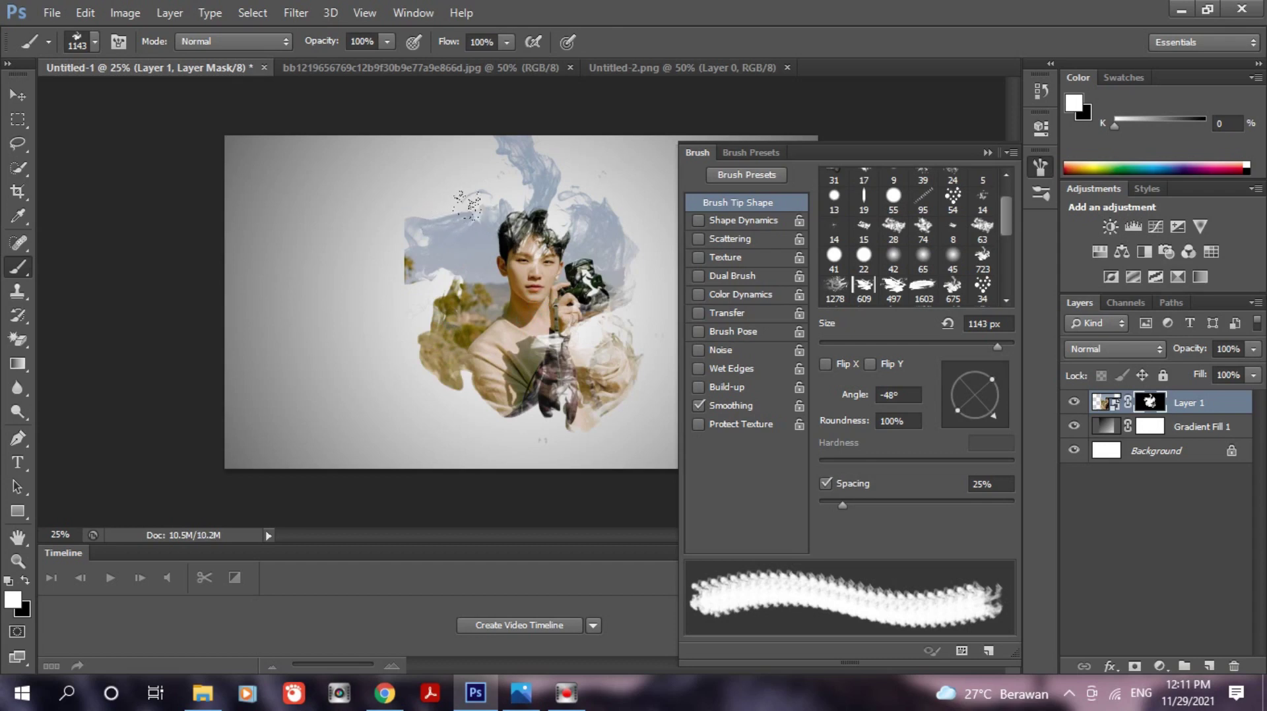
Rotate the brush tip to -15° and stamp three times over the camera and hand
left_click(999, 413)
left_click_drag(999, 413, 1002, 408)
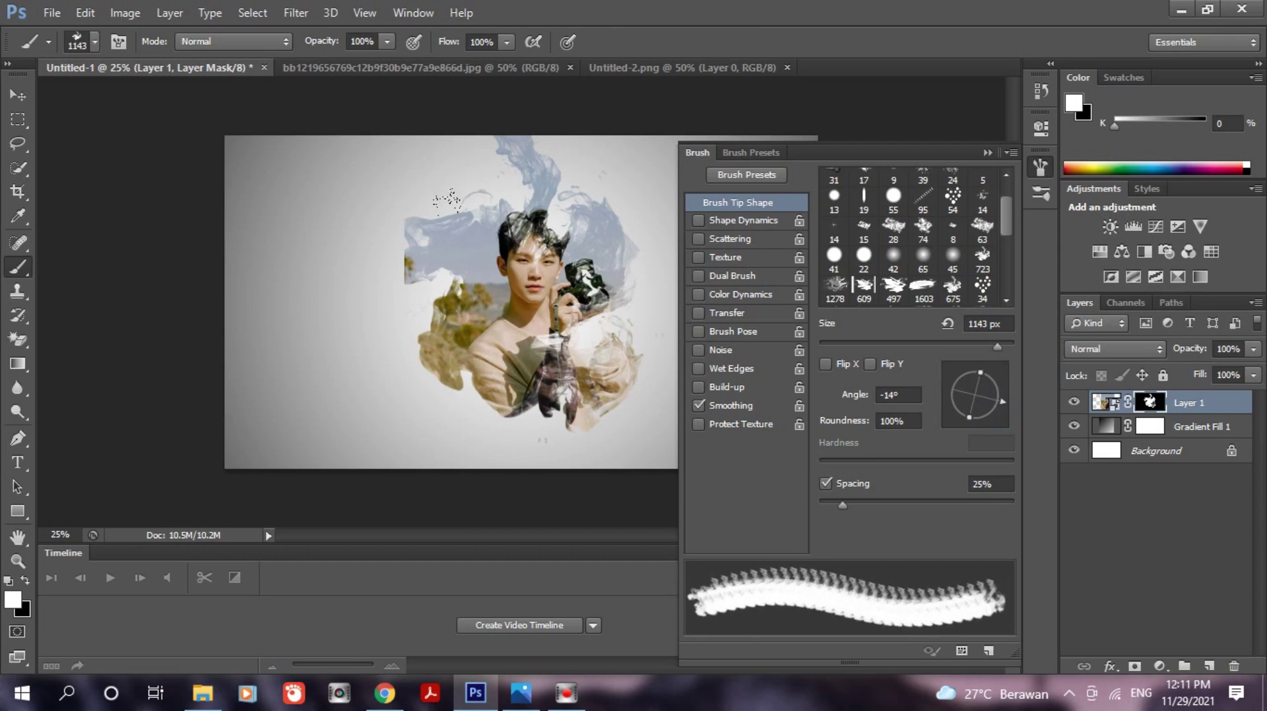
left_click(571, 303)
left_click(570, 302)
left_click(571, 303)
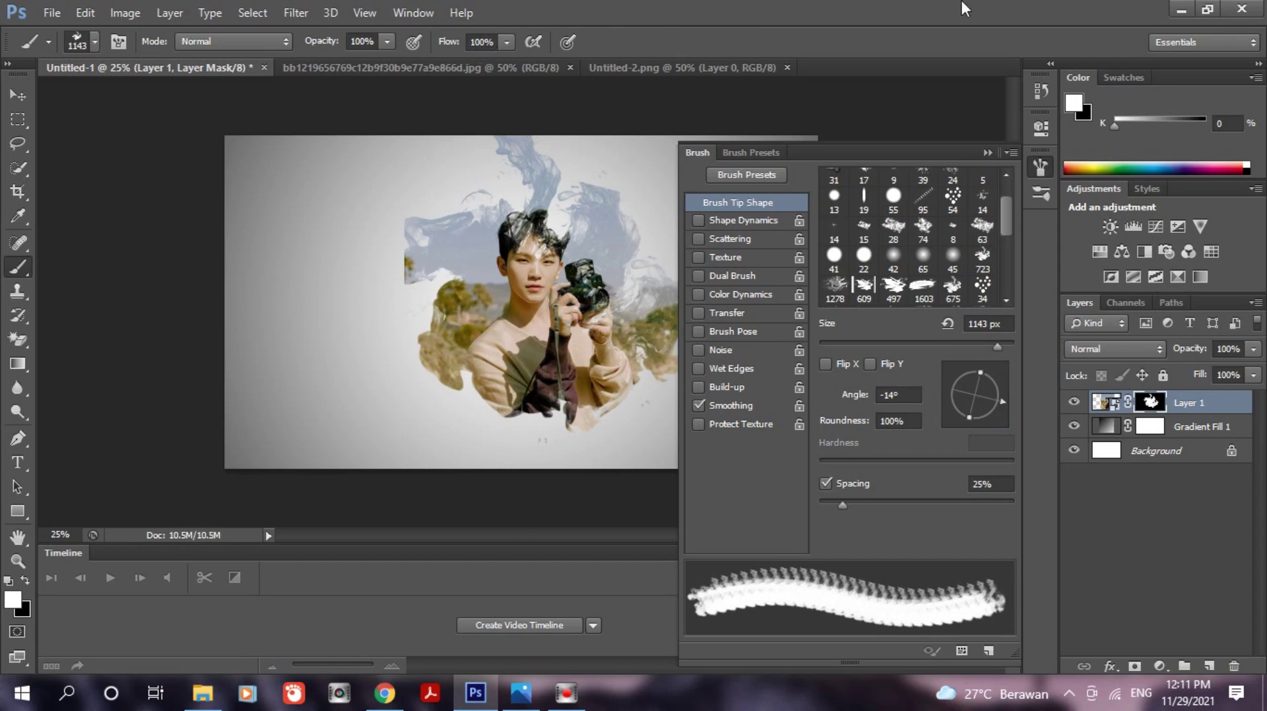
left_click(1043, 166)
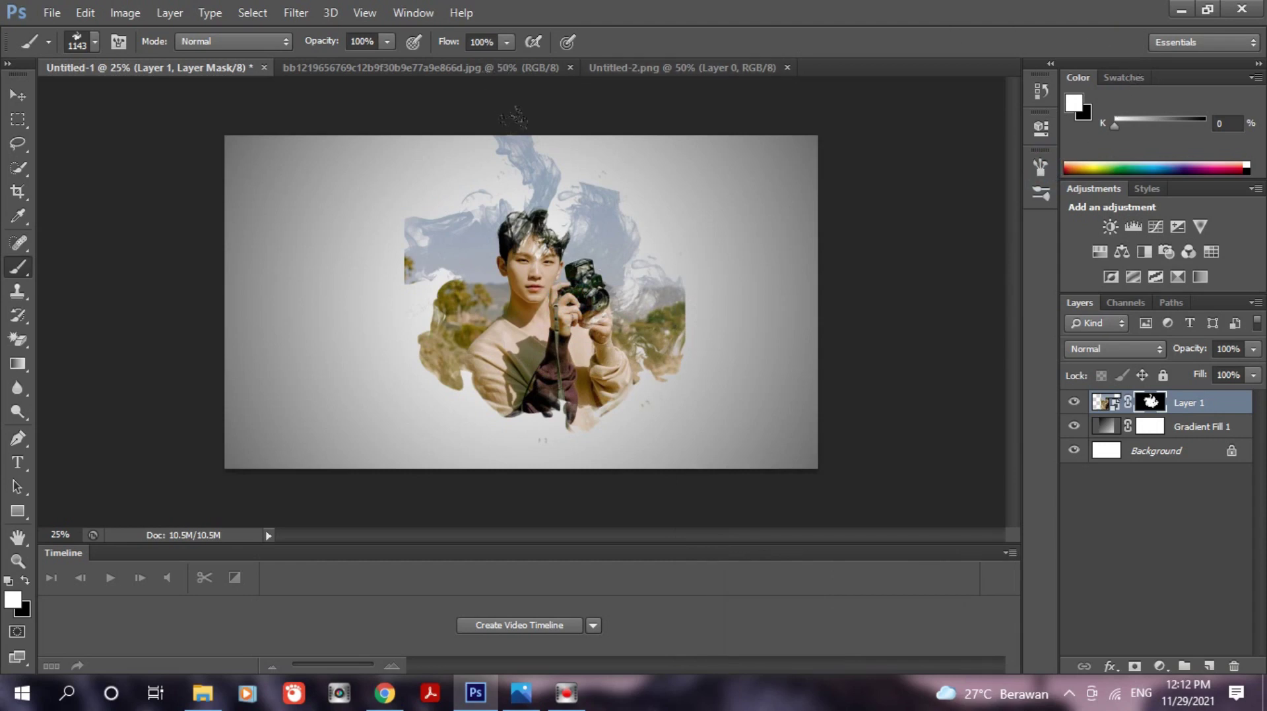
key("m")
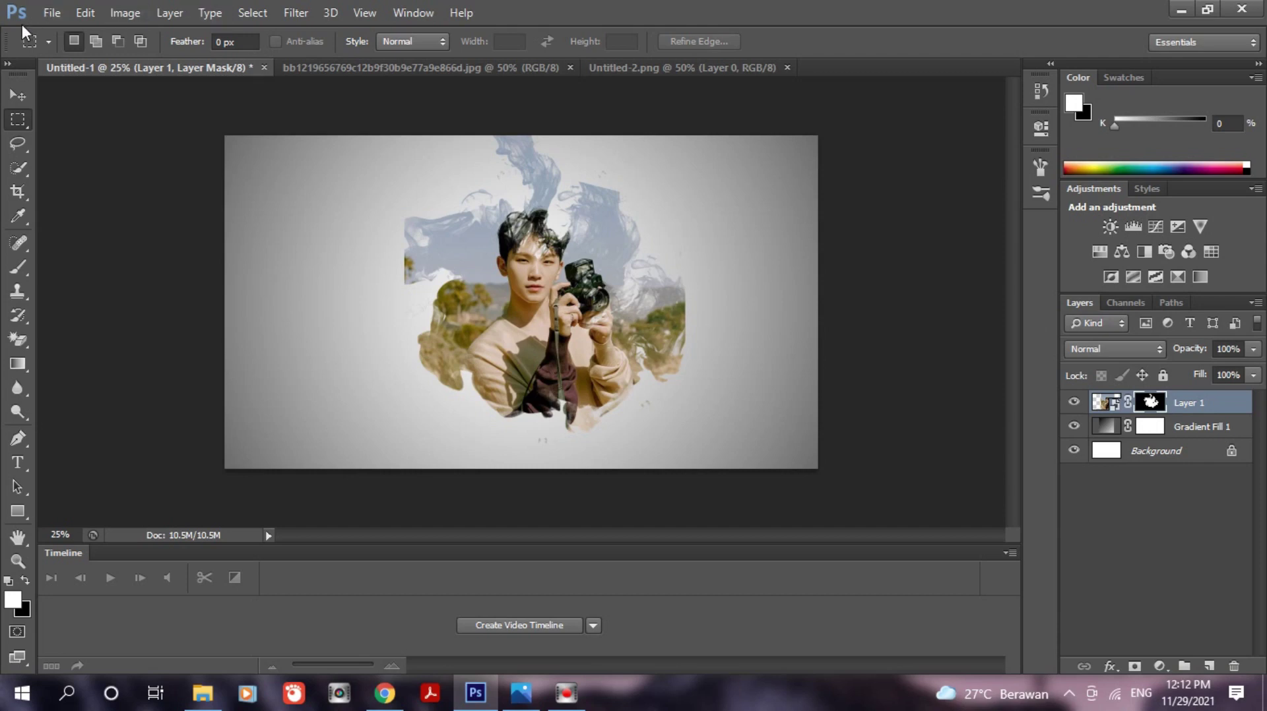
Replace the loaded brush presets with the Natural Brushes 2 library, answering the save prompt
left_click(18, 267)
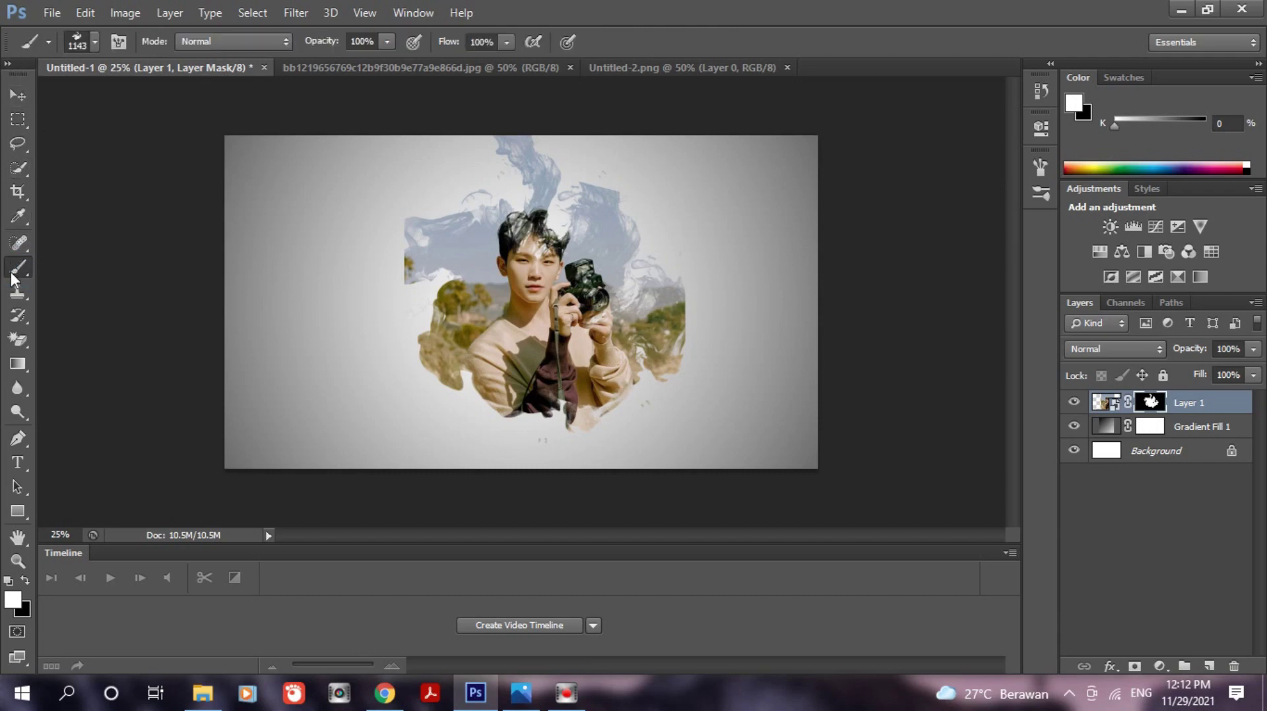
left_click(95, 41)
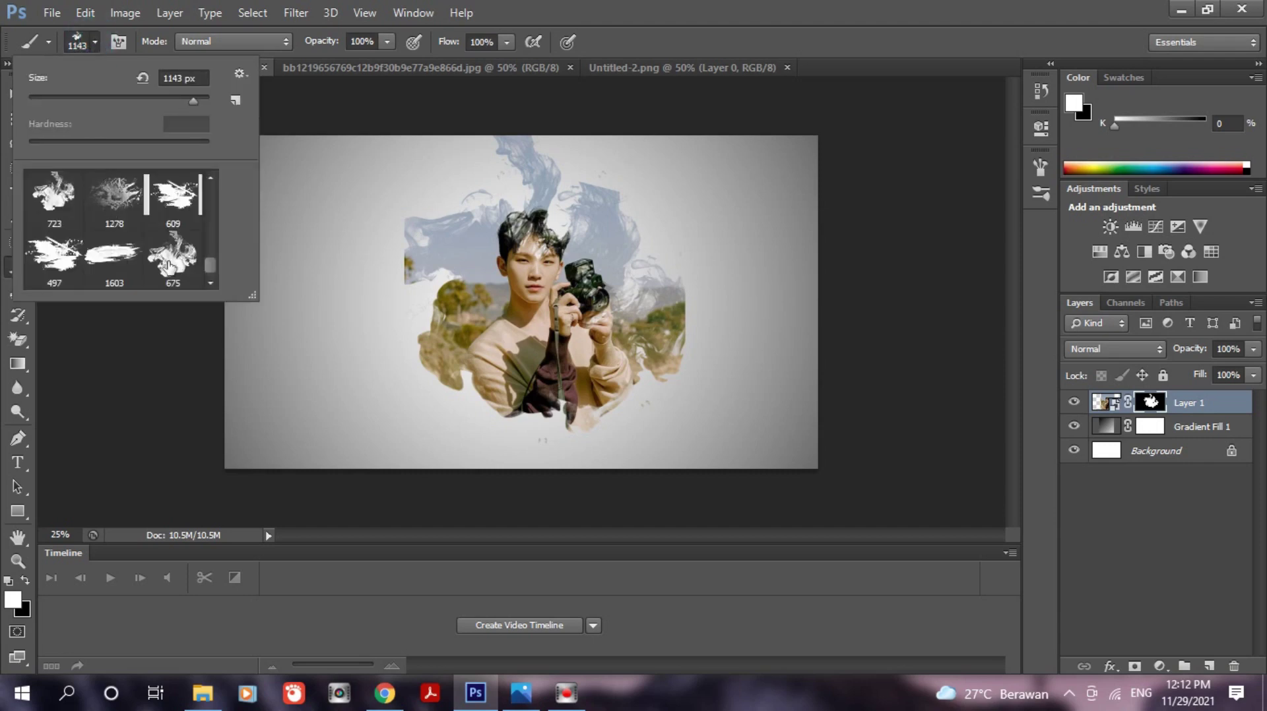
mouse_move(208, 264)
left_mouse_down()
mouse_move(198, 183)
mouse_move(196, 236)
left_mouse_up()
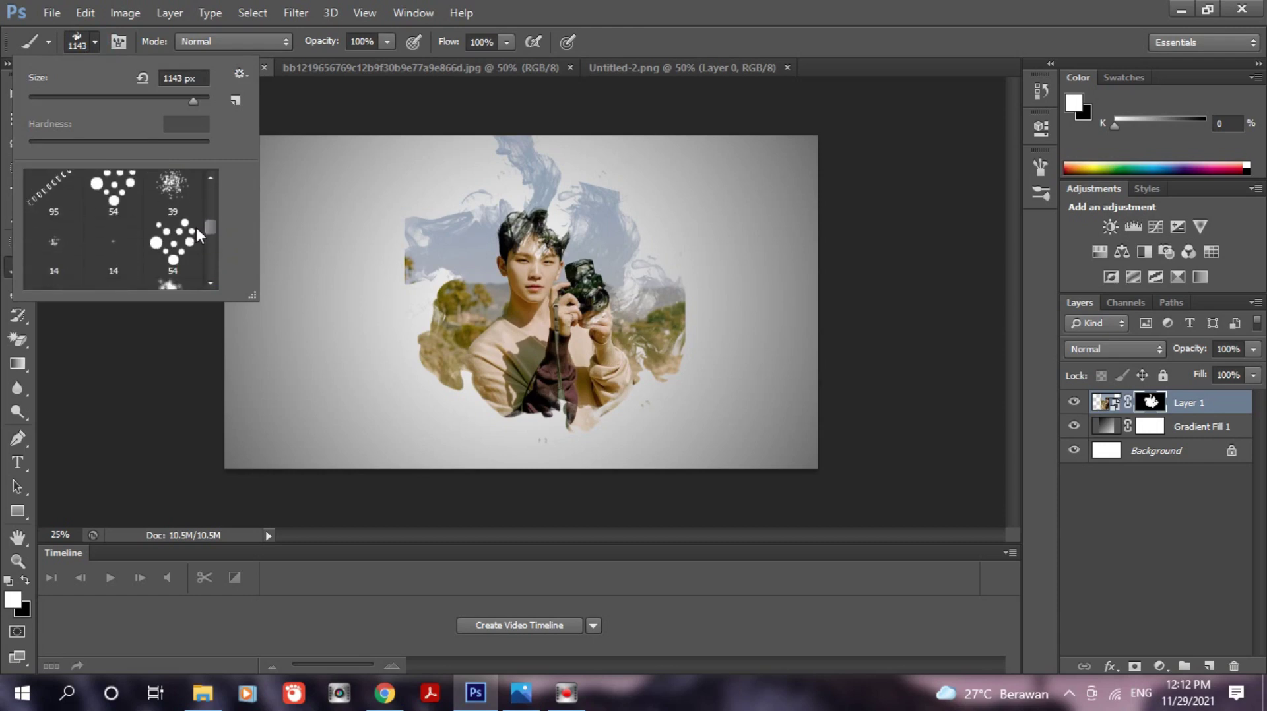
scroll(196, 237, "up", 2)
scroll(196, 240, "down", 2)
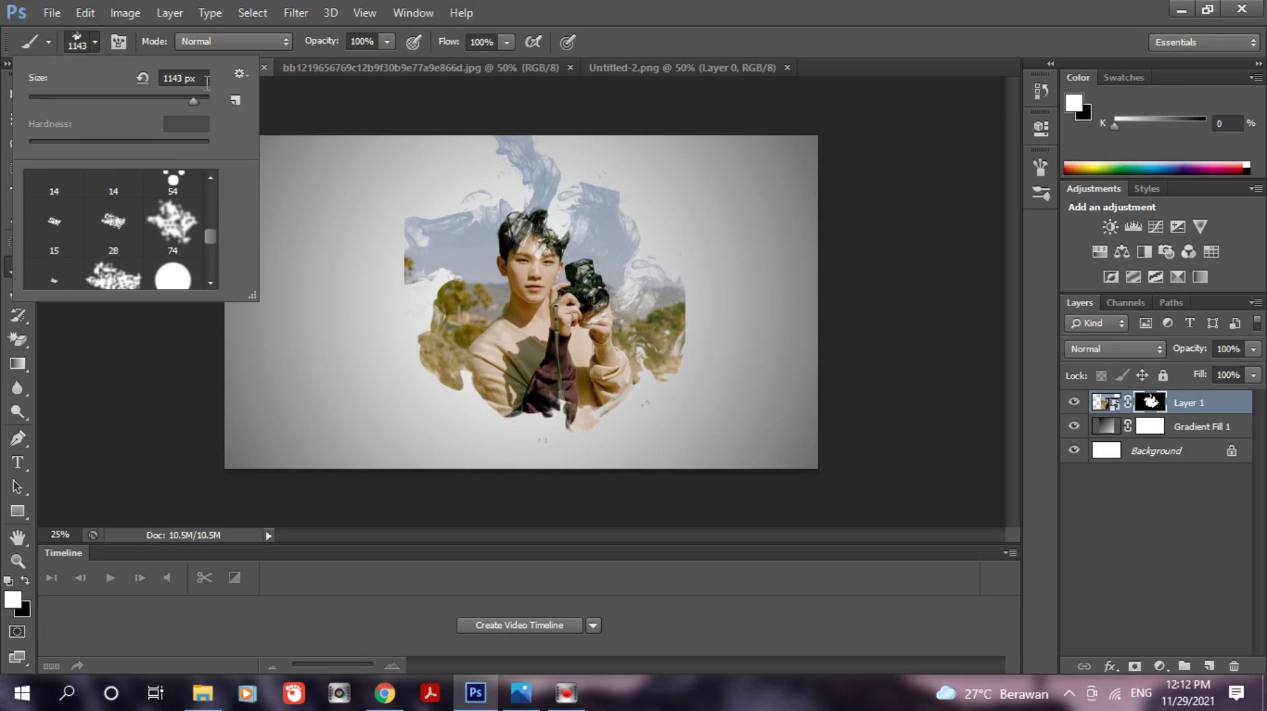
left_click(239, 74)
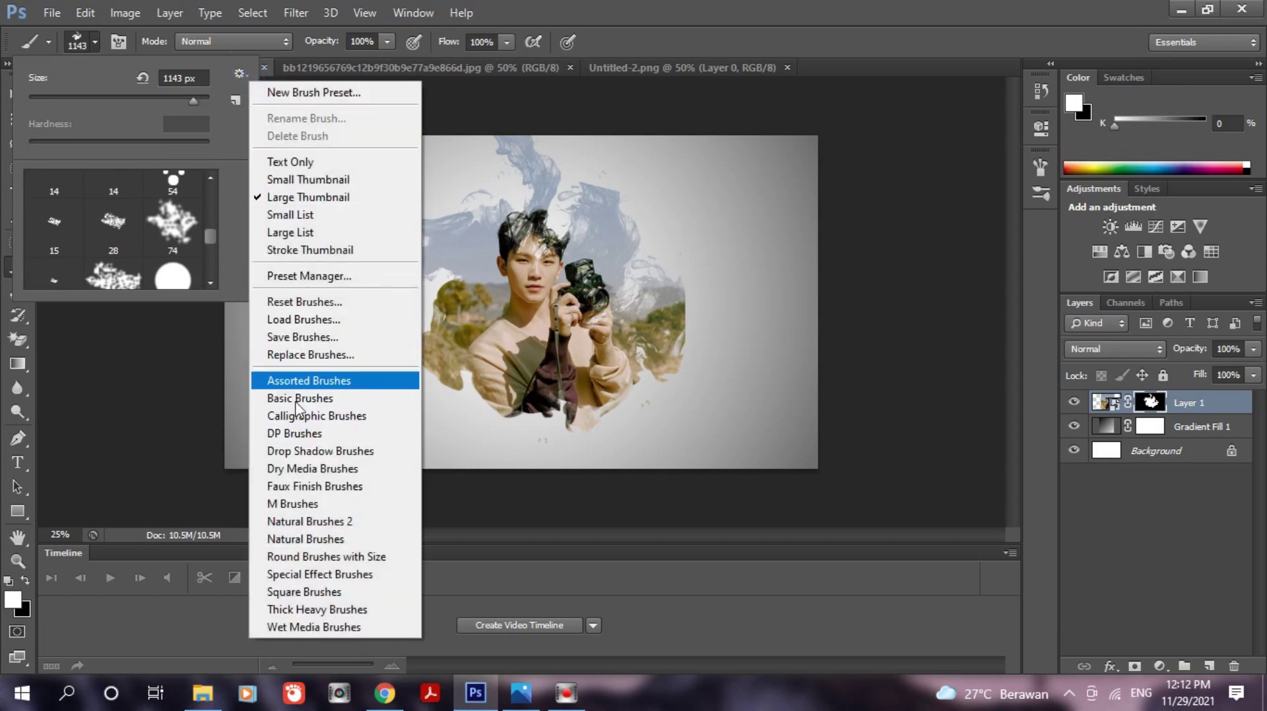
left_click(300, 521)
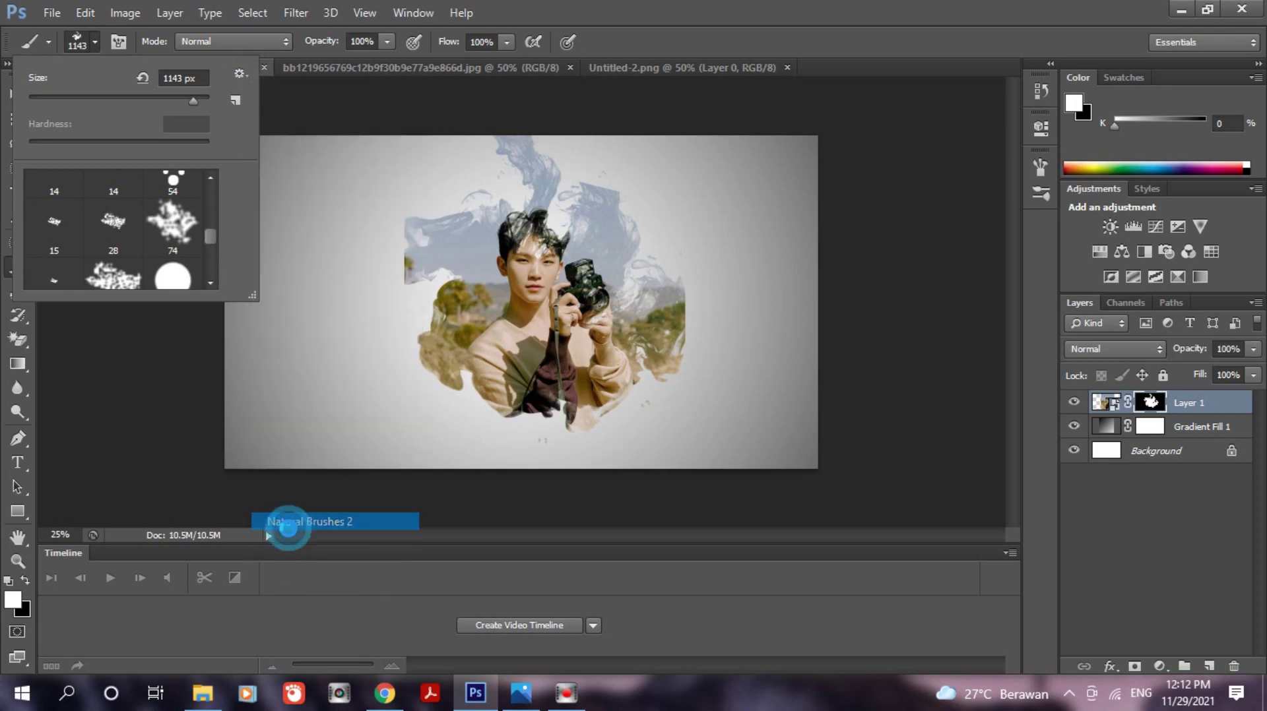
left_click(581, 273)
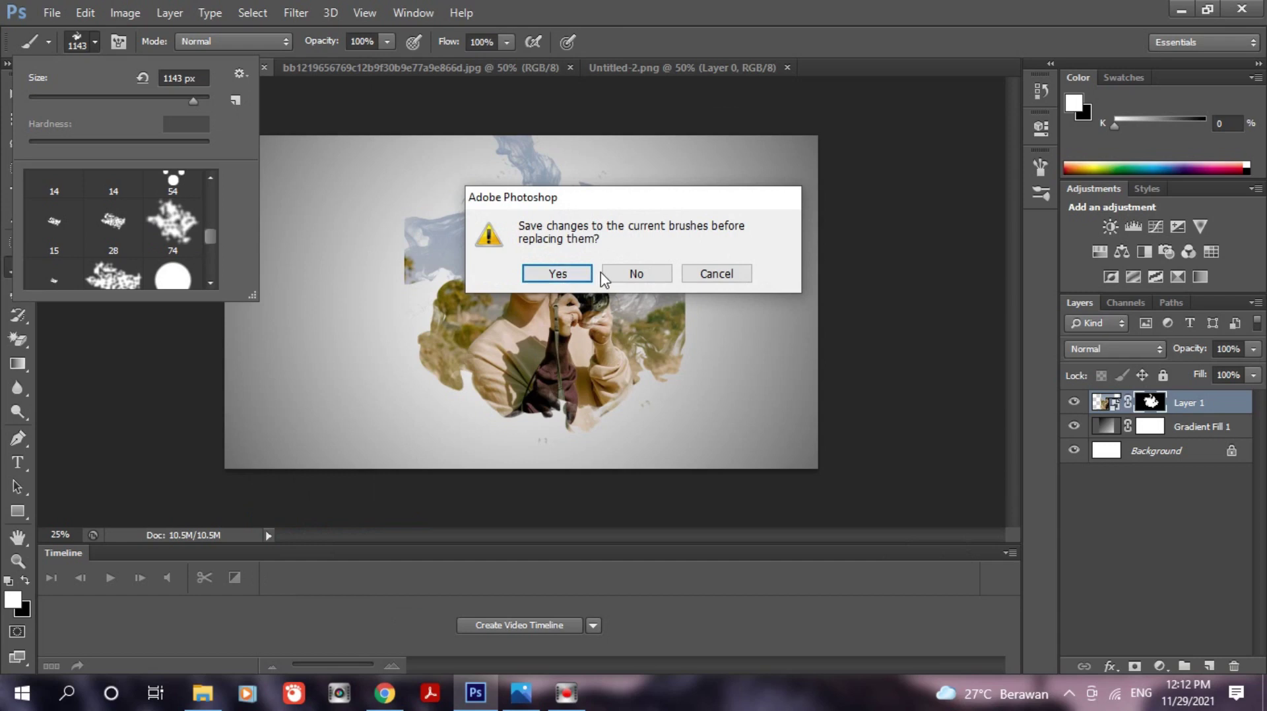
left_click(614, 275)
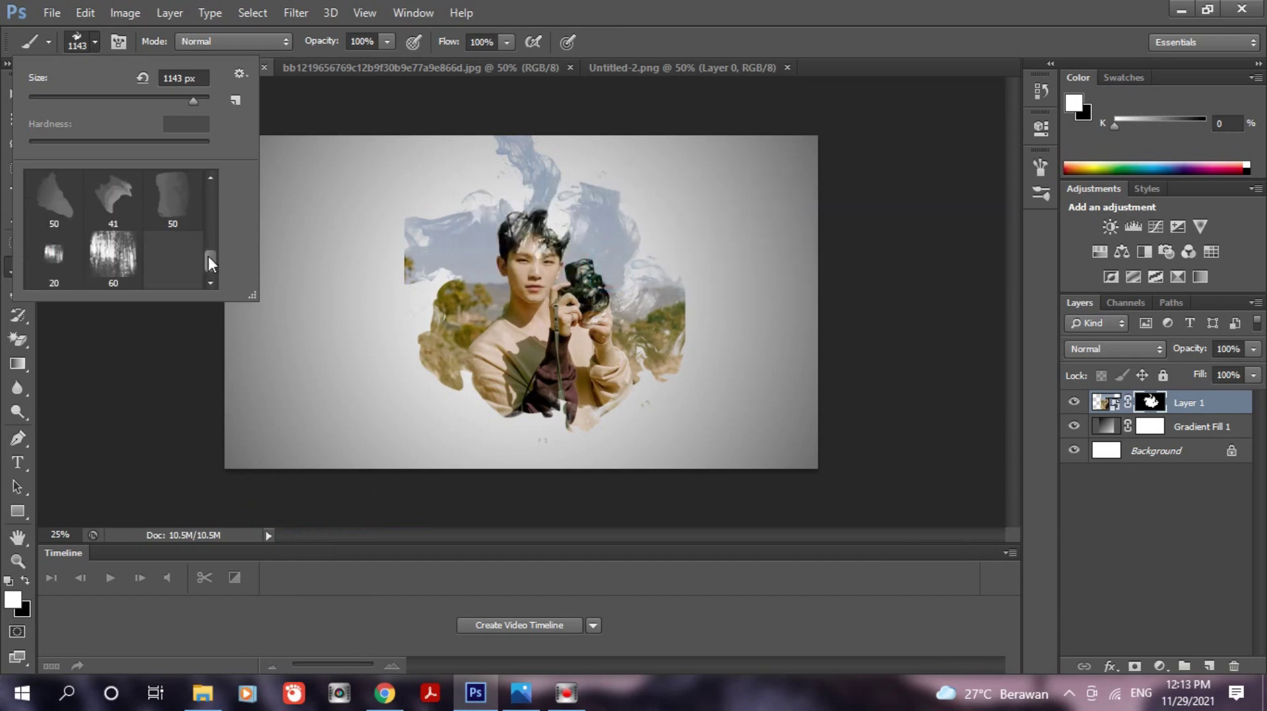
mouse_move(207, 258)
left_mouse_down()
mouse_move(208, 201)
mouse_move(205, 251)
left_mouse_up()
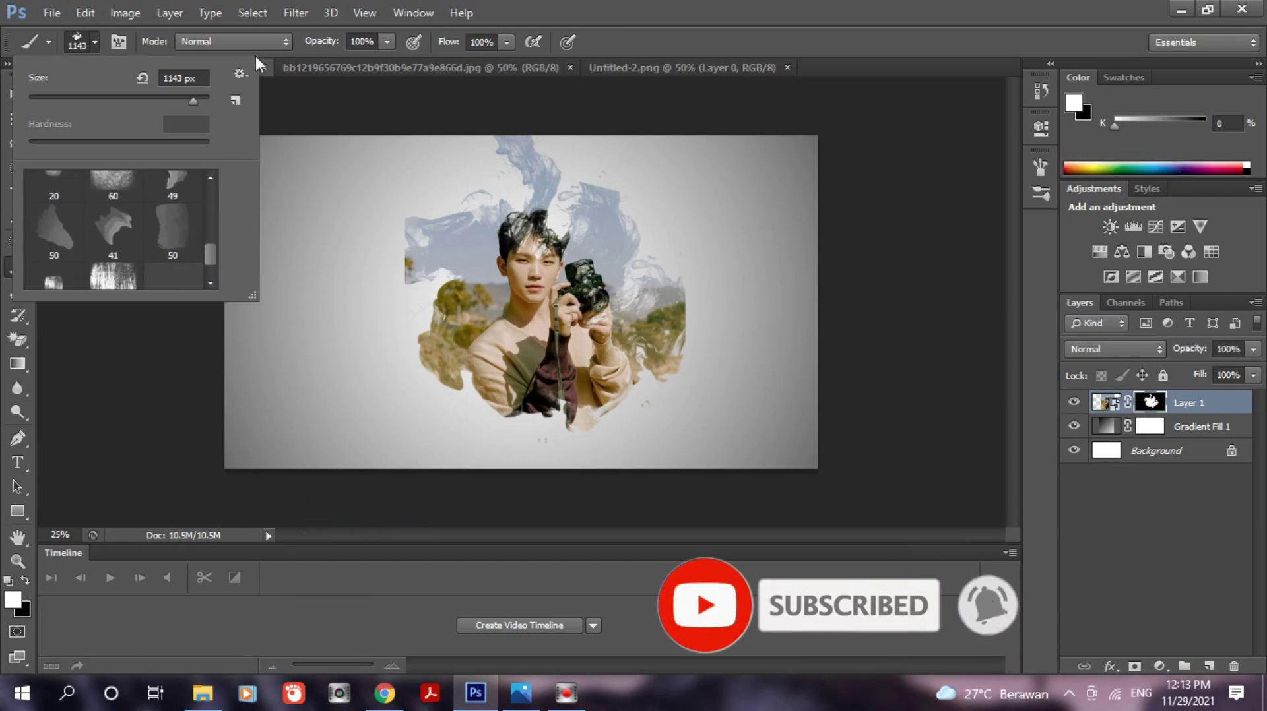